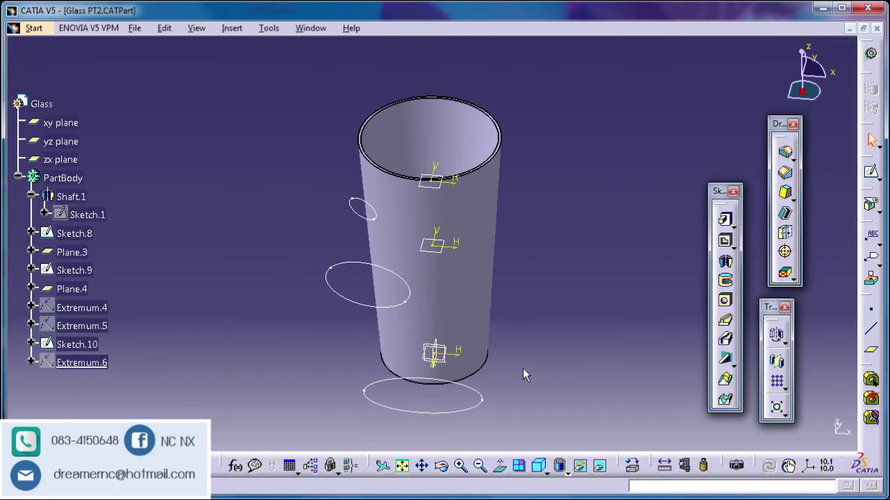
Step: Define a removed multi-section cut through Sketch.8, Sketch.9 and Sketch.10, preview it, and dismiss the cusp error
mouse_move(411, 371)
middle_down()
mouse_move(358, 338)
mouse_move(431, 312)
mouse_move(377, 298)
middle_up()
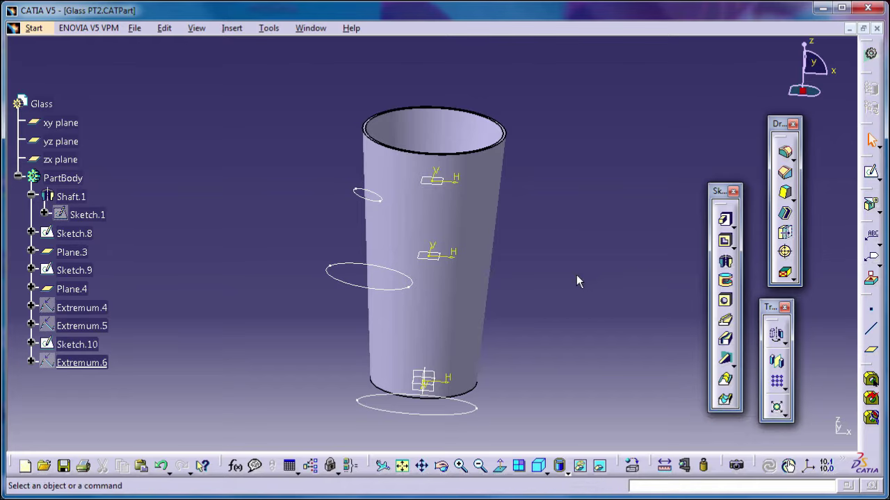
middle_drag(576, 274, 540, 312)
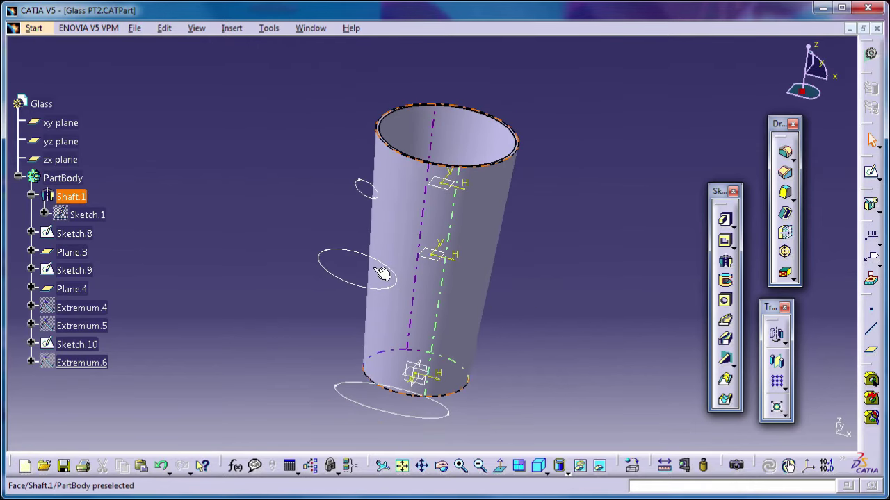
mouse_move(385, 274)
middle_down()
mouse_move(365, 317)
mouse_move(432, 281)
middle_up()
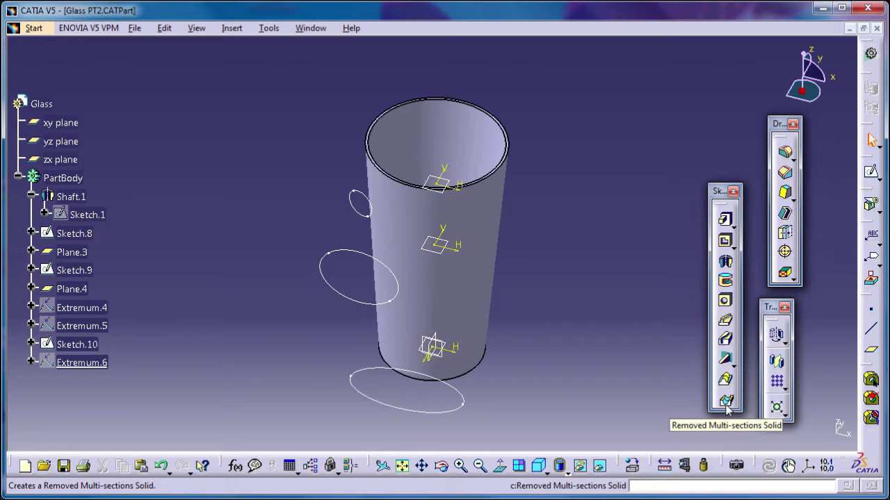
click(726, 401)
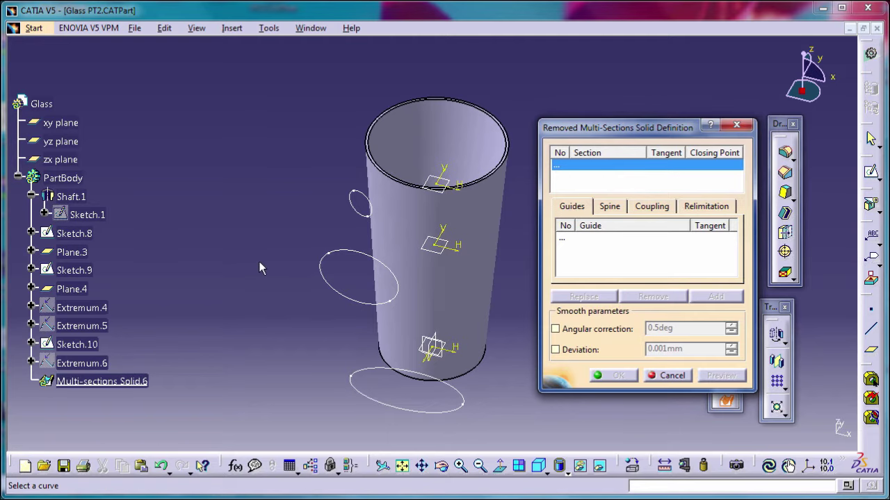
click(372, 374)
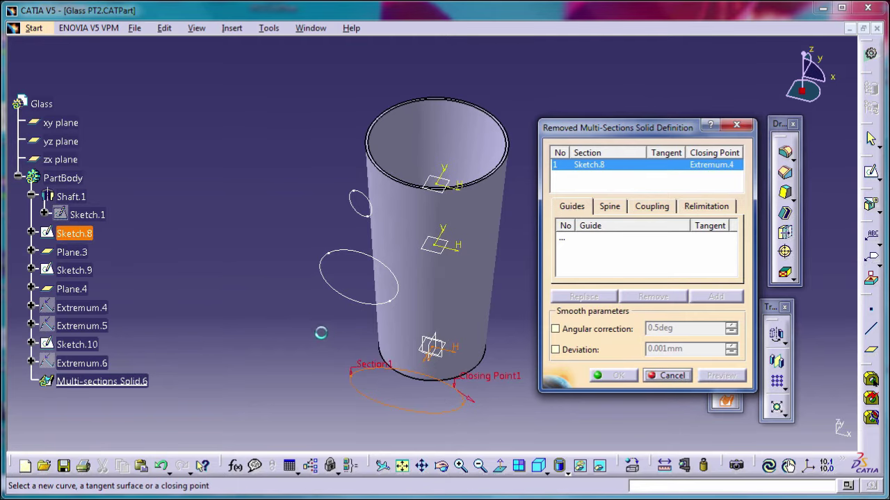
click(346, 301)
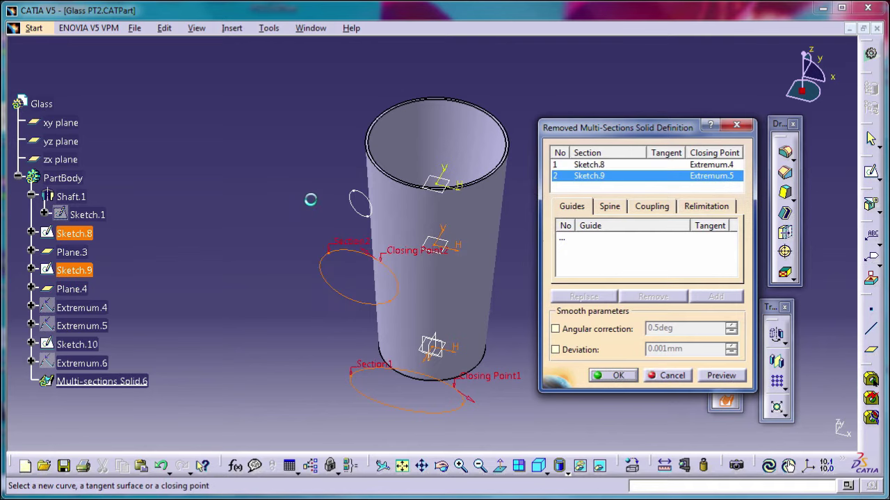
click(347, 206)
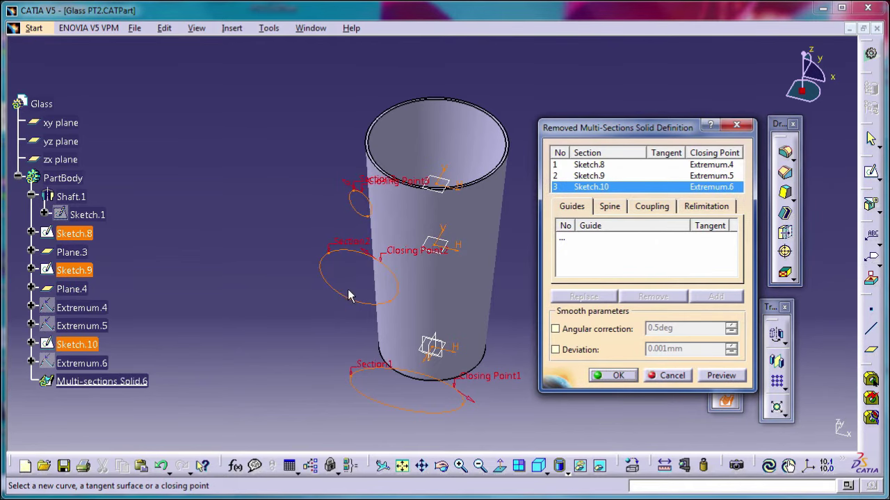
click(723, 376)
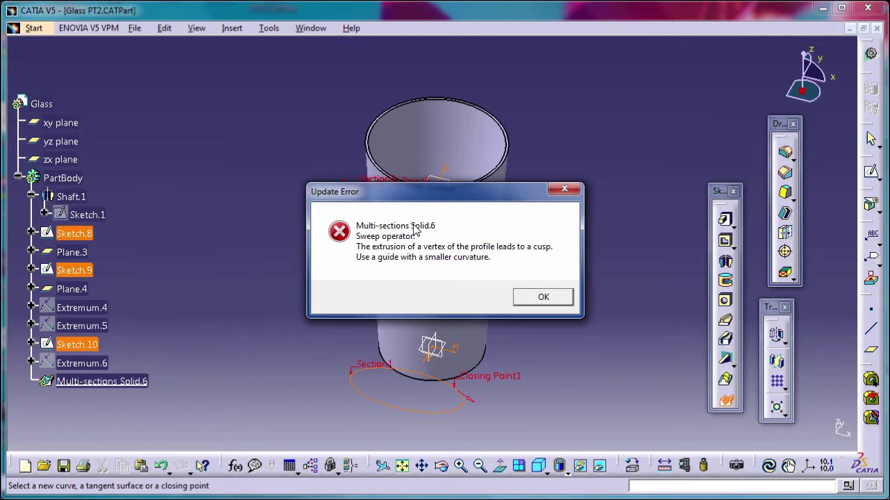
click(545, 298)
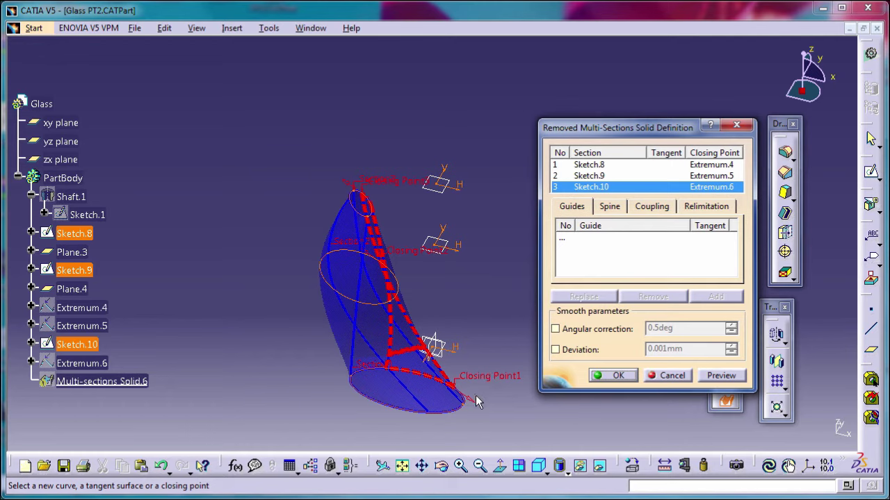
Step: Cancel the Removed Multi-Sections Solid definition, leaving the glass uncut
click(663, 377)
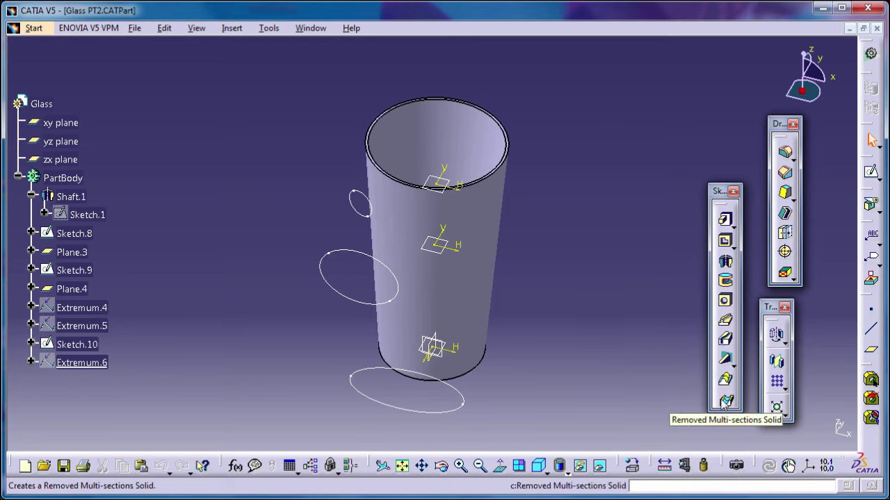
Step: Restart the removed multi-section cut, picking Sketch.8, Sketch.9 and Sketch.10 in order as sections
click(725, 402)
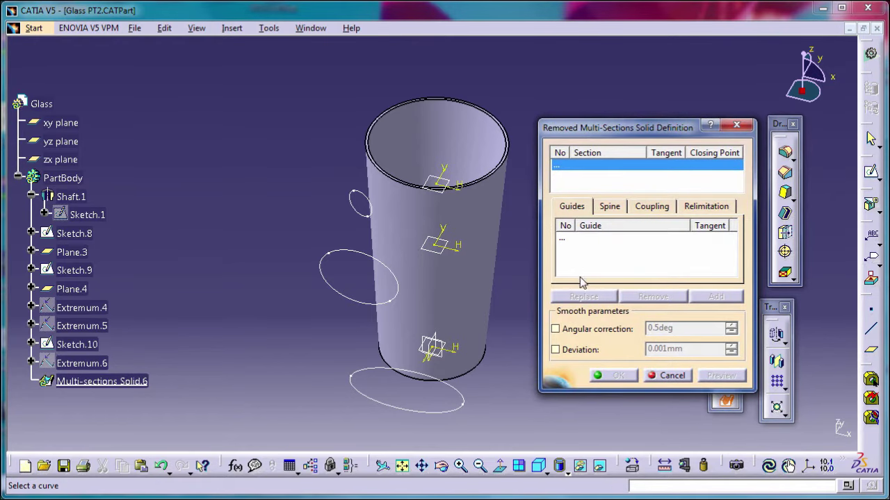
click(380, 377)
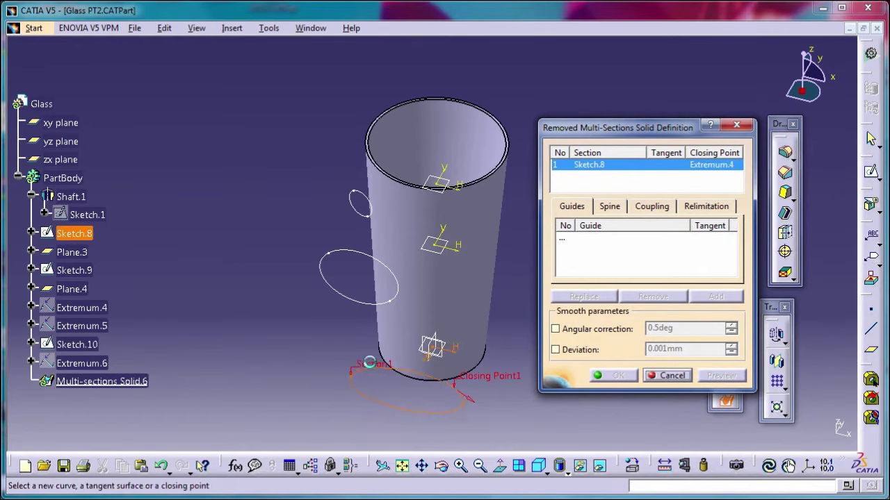
click(335, 291)
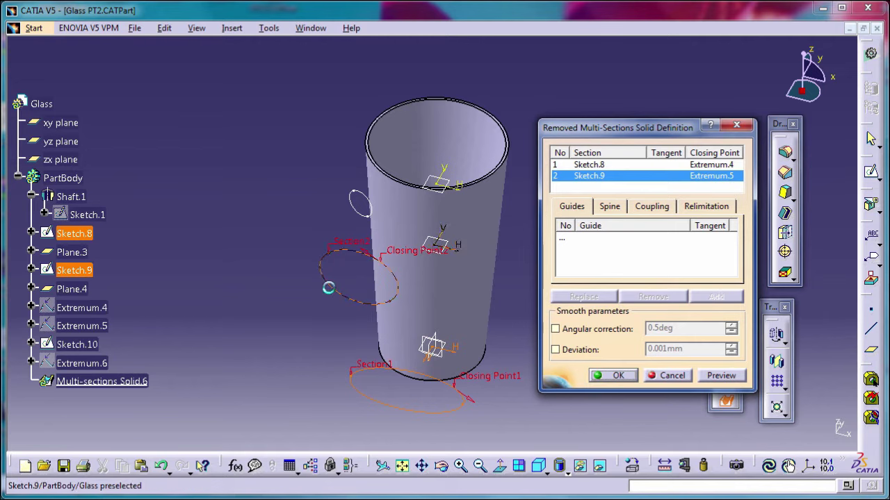
click(360, 211)
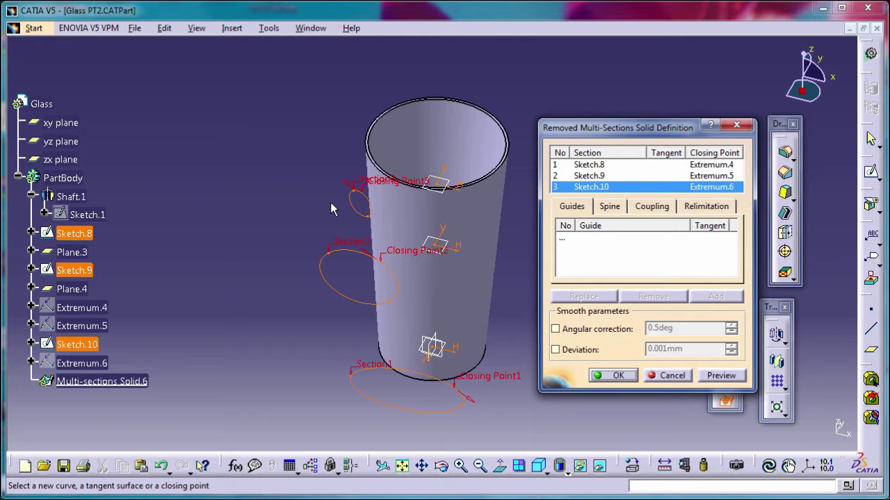
Step: Flip the Closing Point1 direction on Sketch.8 and preview the twisted groove
click(472, 405)
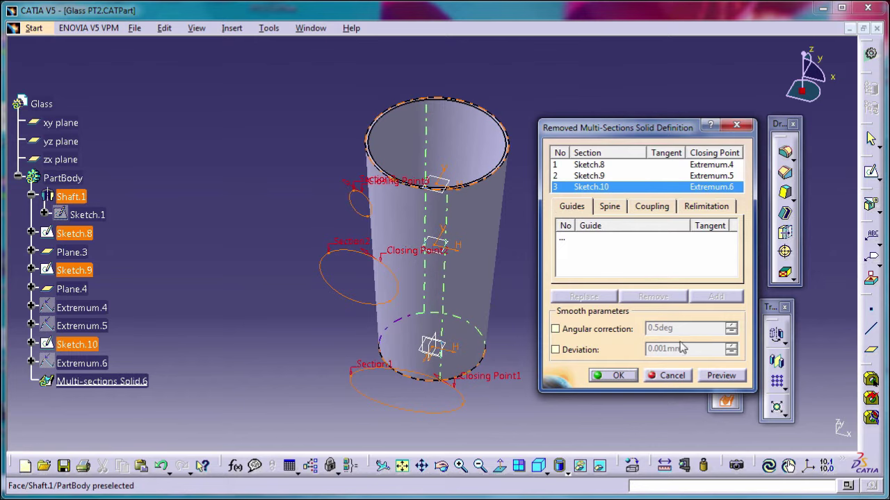
click(721, 377)
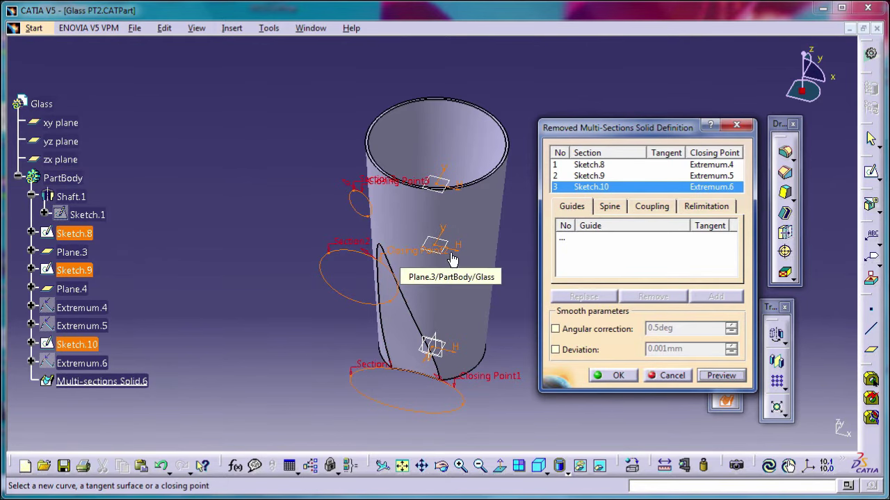
Step: Create the twisted groove Multi-sections Solid.6, inspect it, and start a new sketch
click(618, 376)
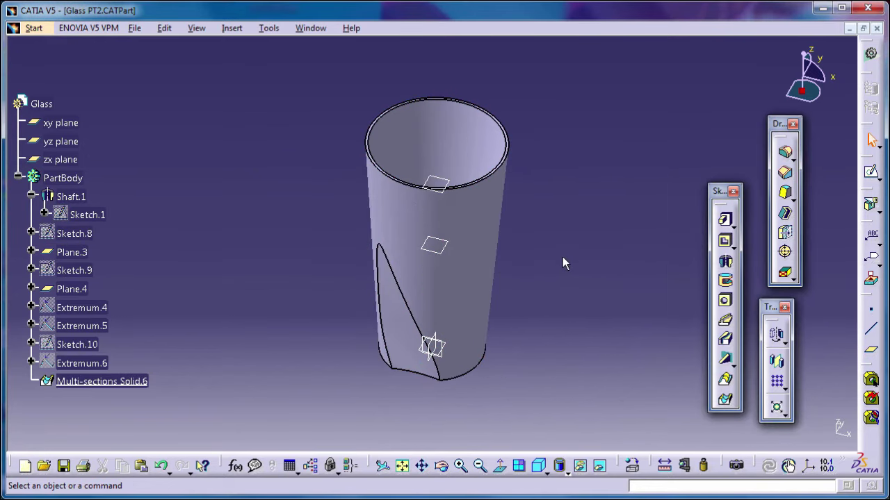
mouse_move(505, 333)
middle_down()
mouse_move(415, 433)
mouse_move(426, 354)
middle_up()
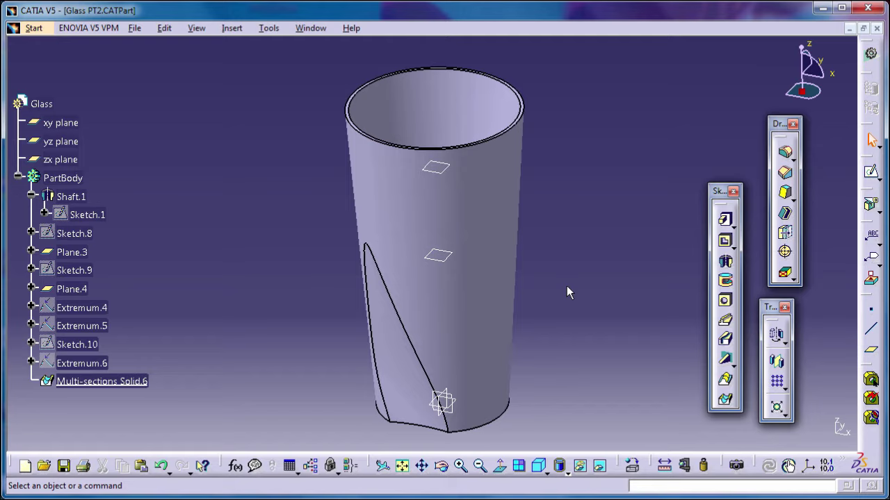
middle_drag(536, 209, 576, 94)
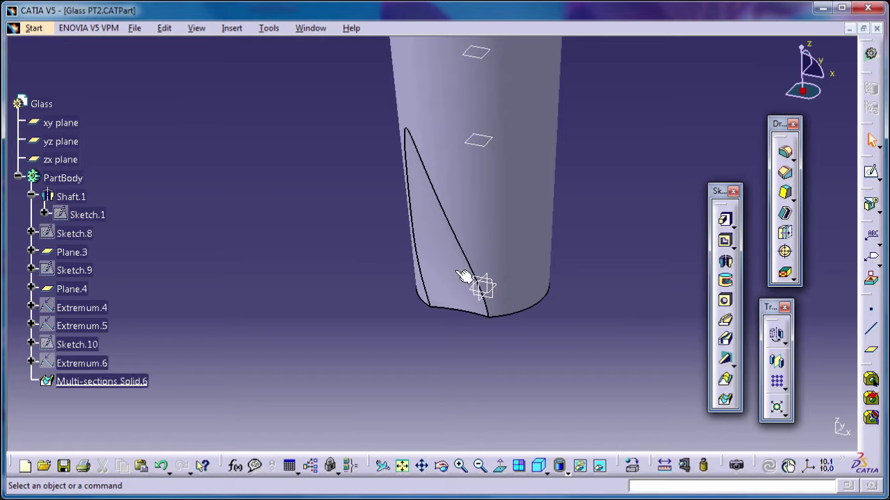
click(786, 390)
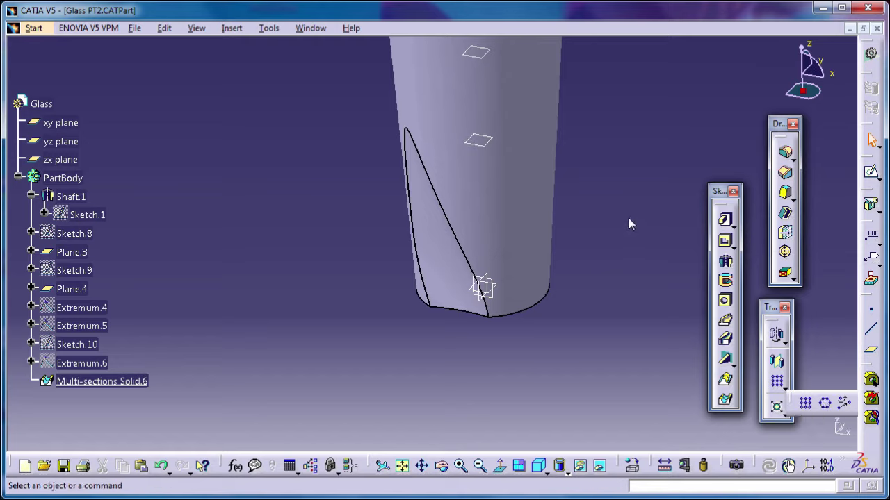
click(874, 174)
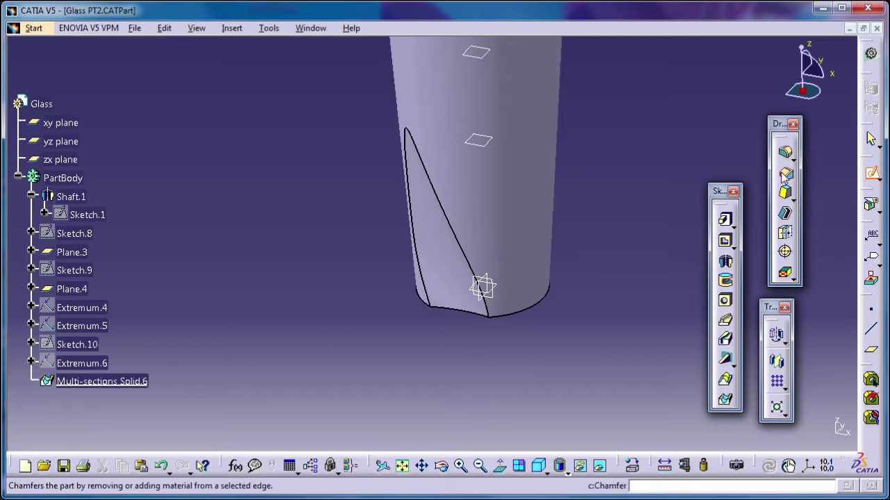
mouse_move(596, 248)
middle_down()
mouse_move(512, 299)
mouse_move(487, 298)
middle_up()
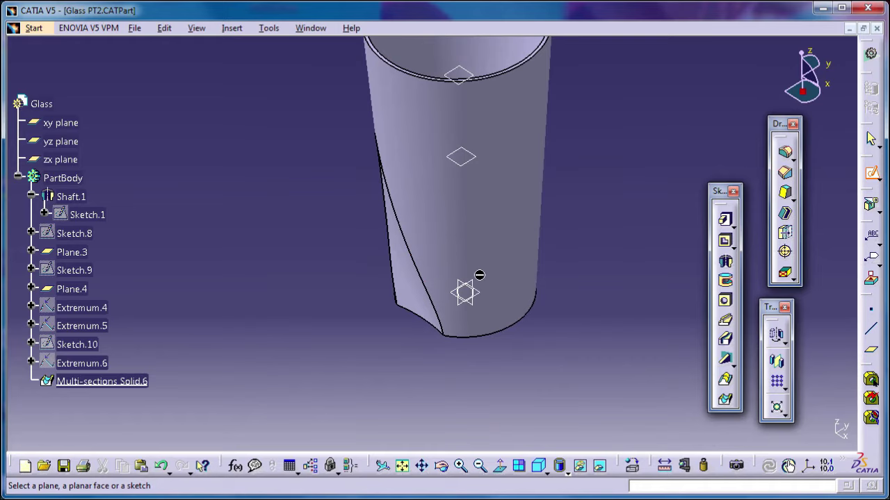
Step: On the yz plane, draw a vertical line from the origin past the glass top, then exit the sketch
click(465, 293)
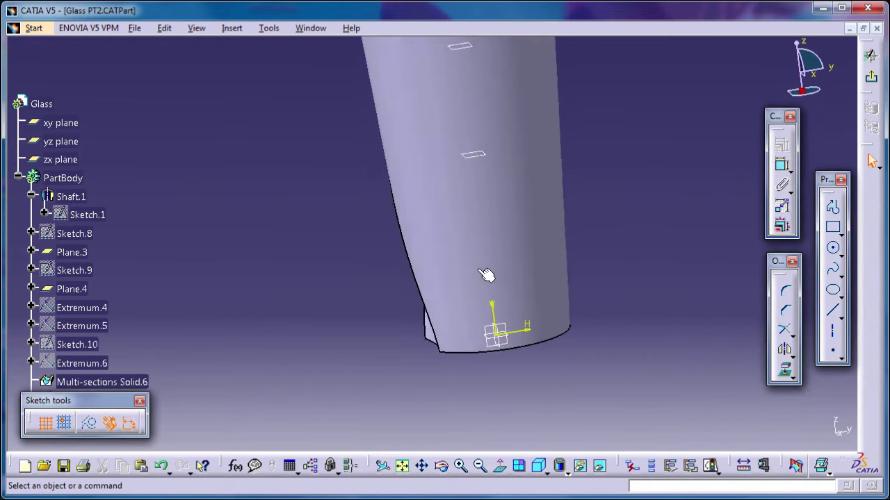
middle_drag(462, 252, 377, 310)
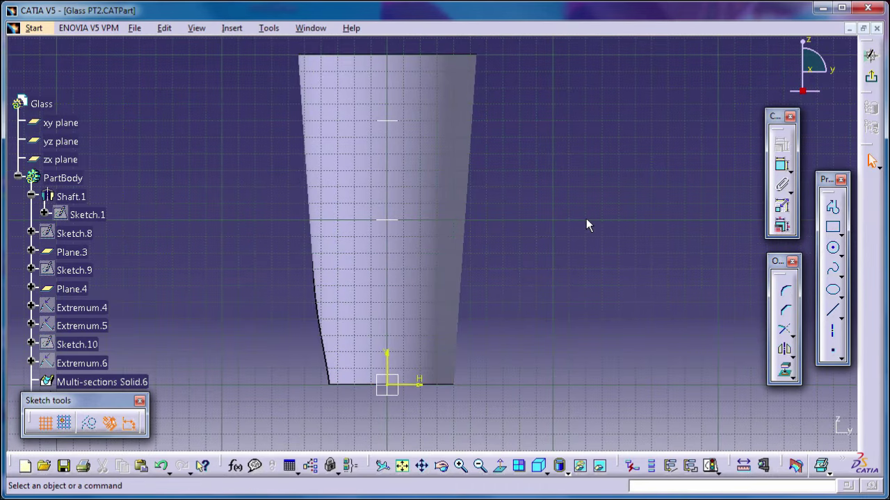
click(832, 310)
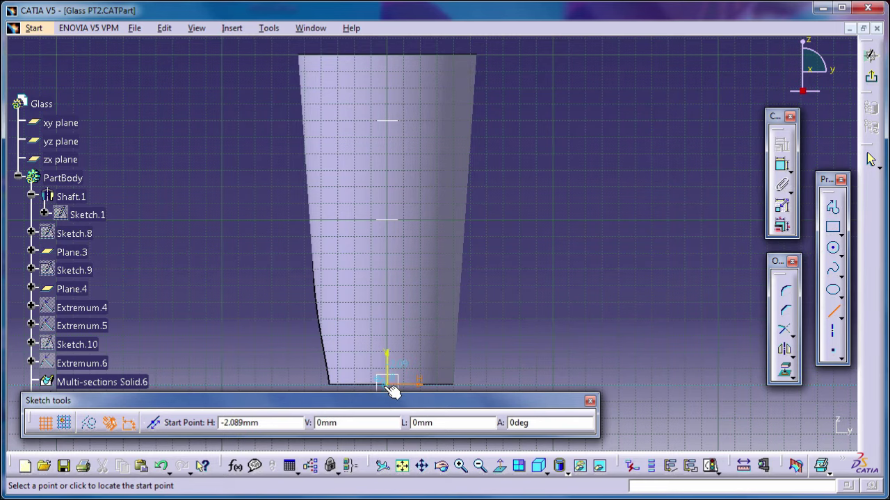
middle_drag(517, 328, 528, 284)
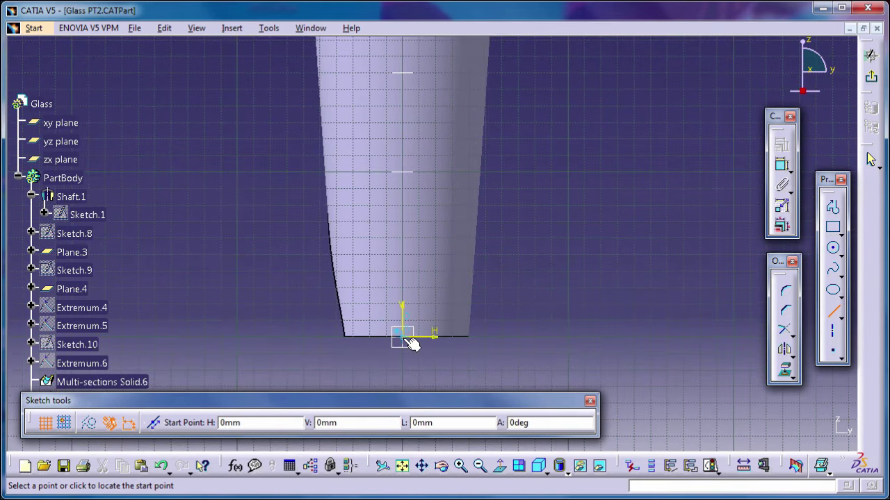
click(411, 342)
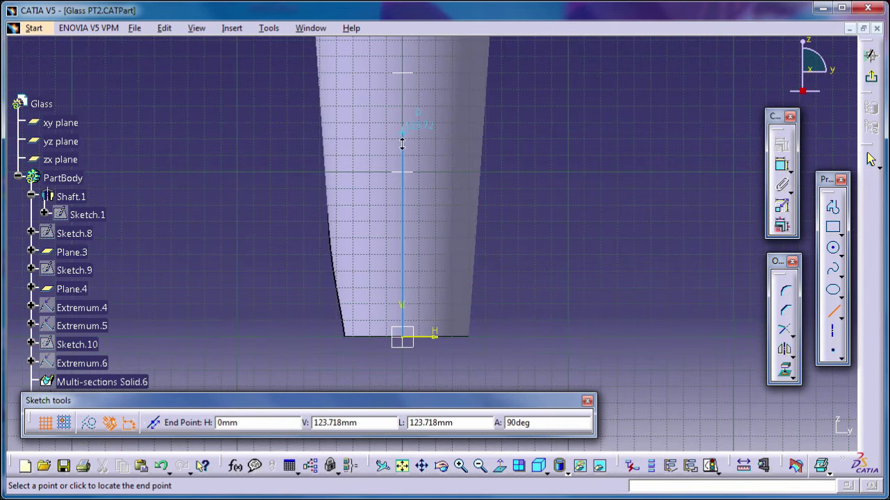
middle_drag(402, 143, 421, 192)
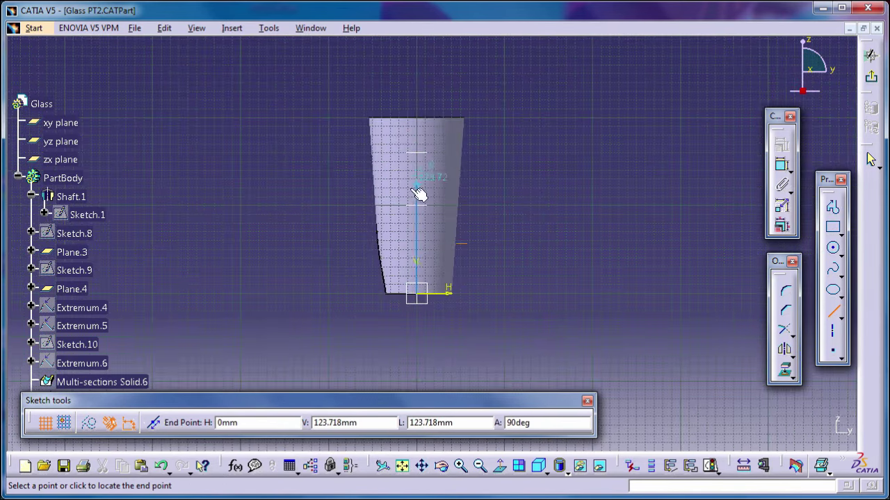
click(418, 56)
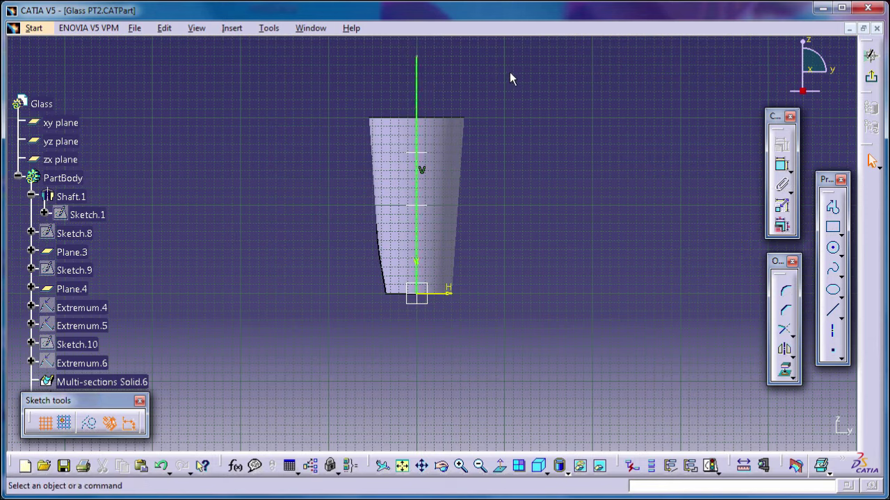
click(870, 77)
Step: Deselect Sketch.11, turn the glass upright, and launch Circular Pattern from the pattern flyout
click(487, 158)
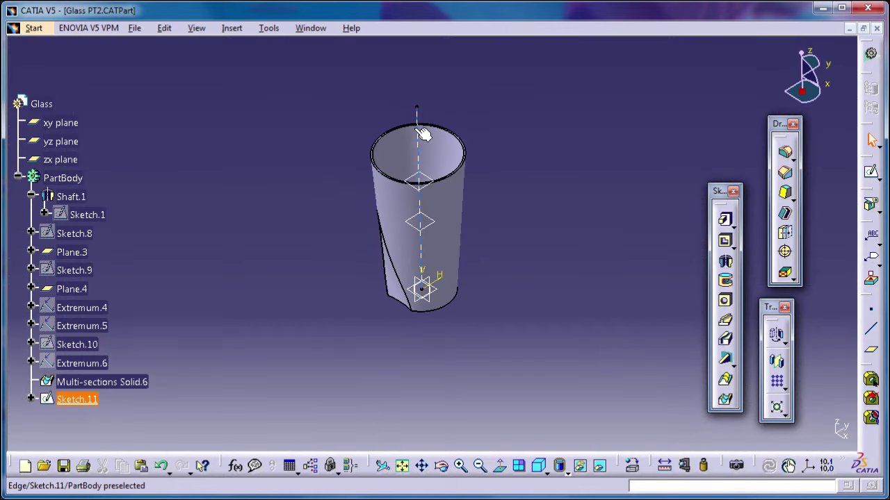
middle_drag(381, 231, 369, 202)
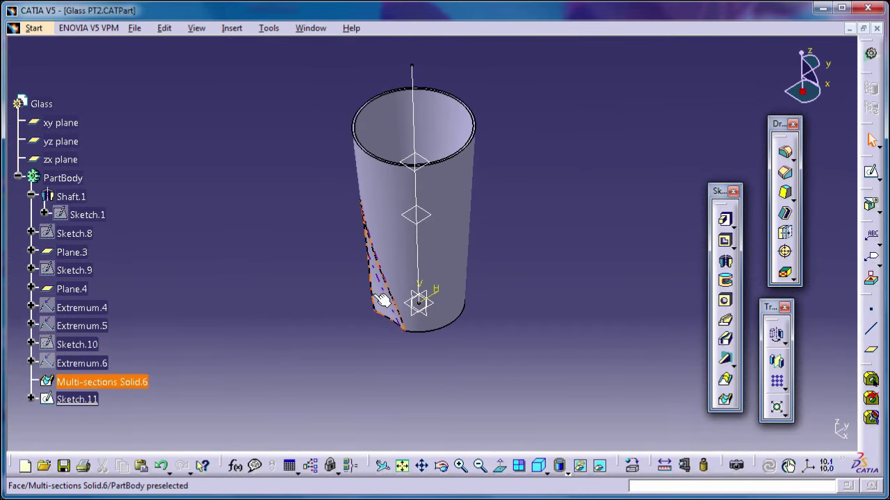
middle_drag(319, 242, 334, 248)
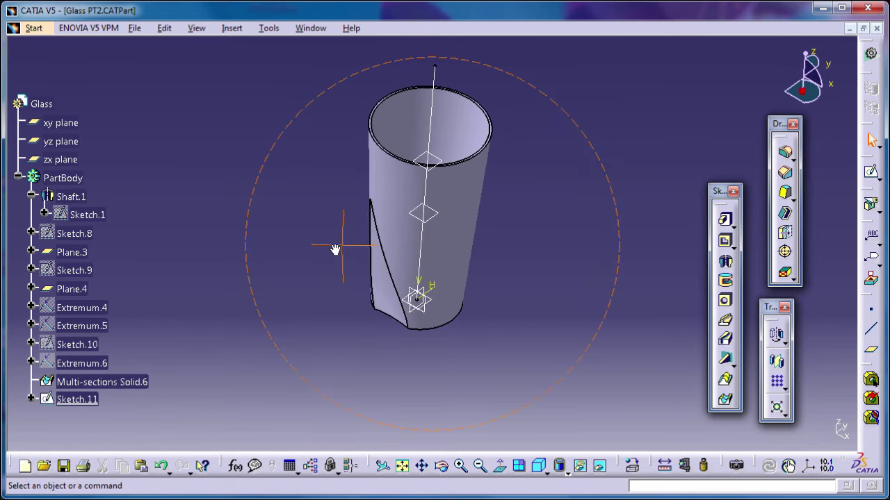
click(779, 386)
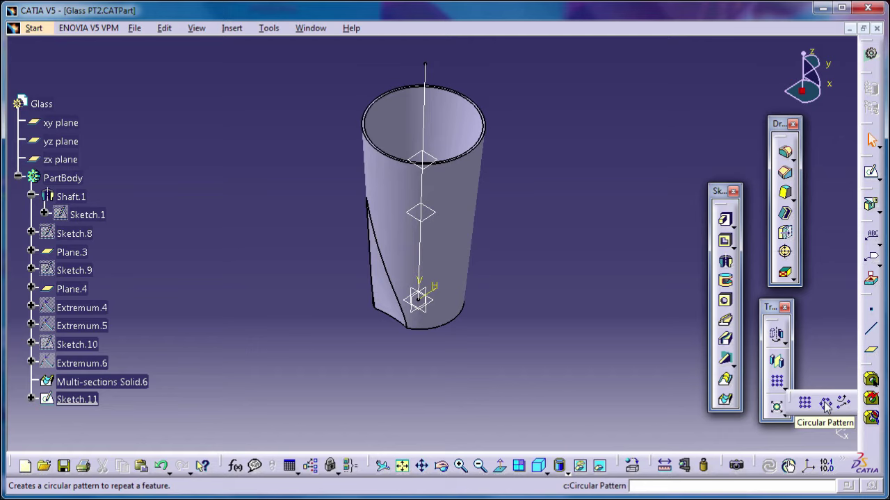
click(825, 405)
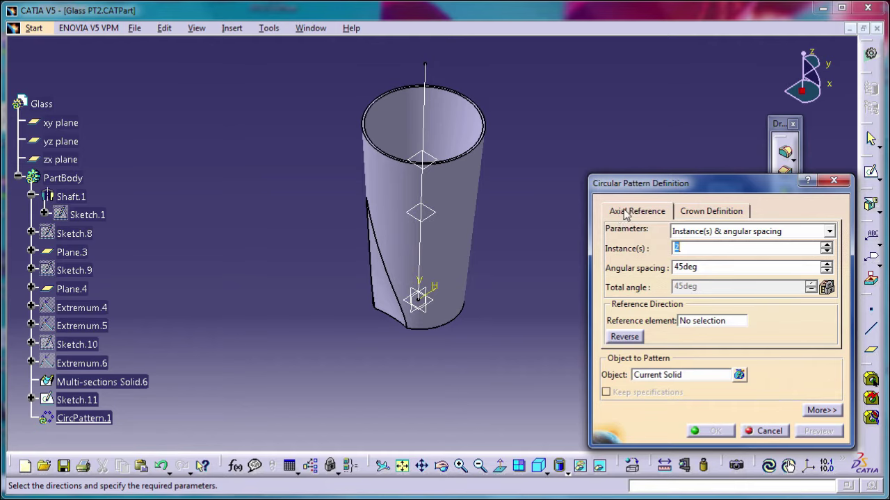
Step: Set the pattern object to Multi-sections Solid.6 and the reference axis to Sketch.11's vertical line
click(632, 212)
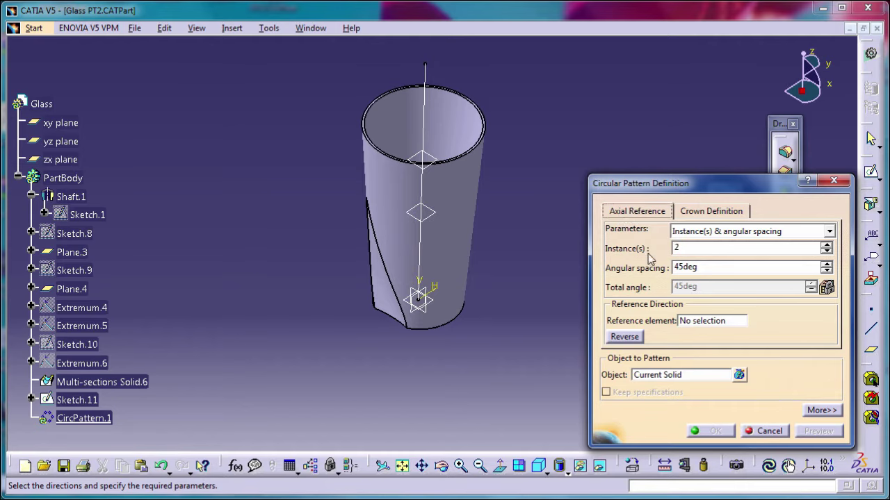
click(658, 379)
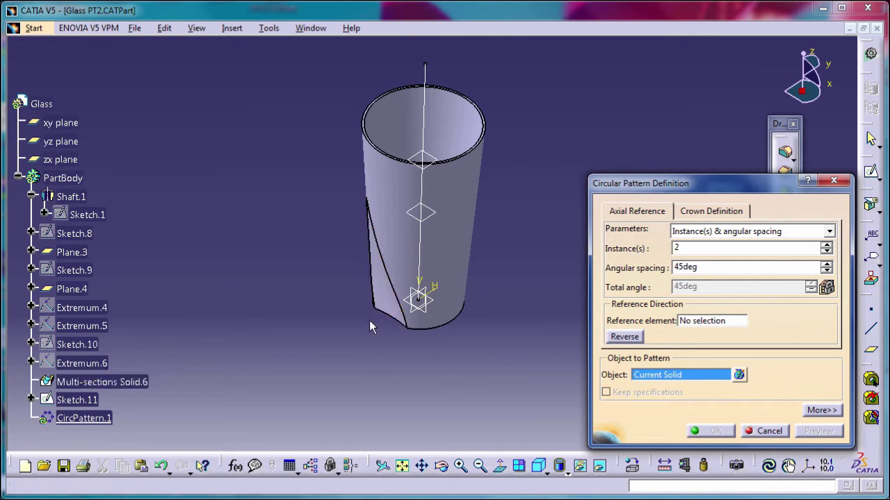
middle_drag(370, 320, 468, 220)
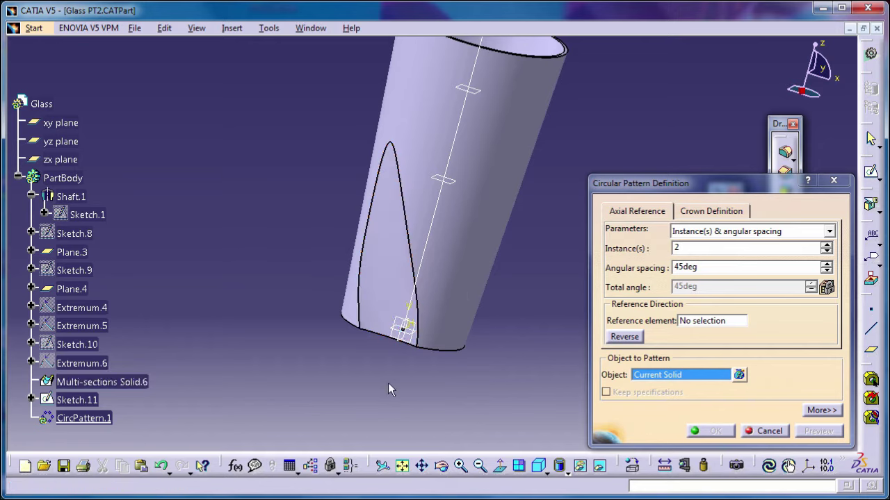
click(395, 279)
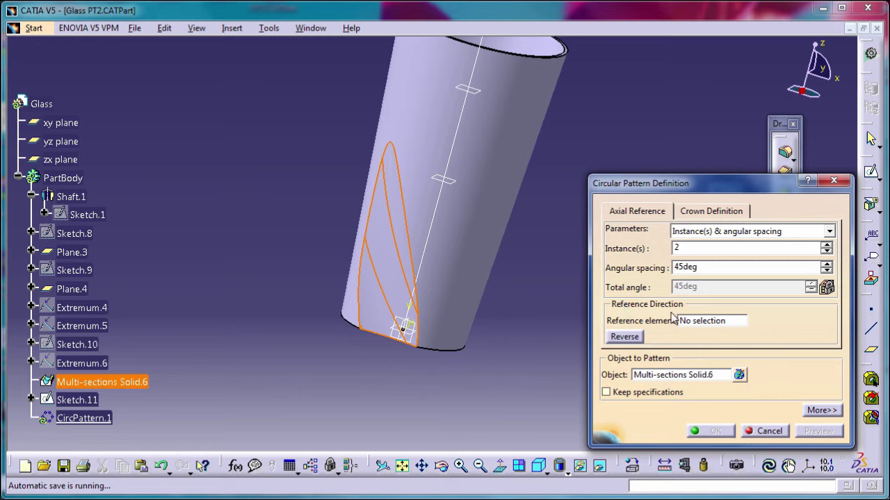
click(697, 324)
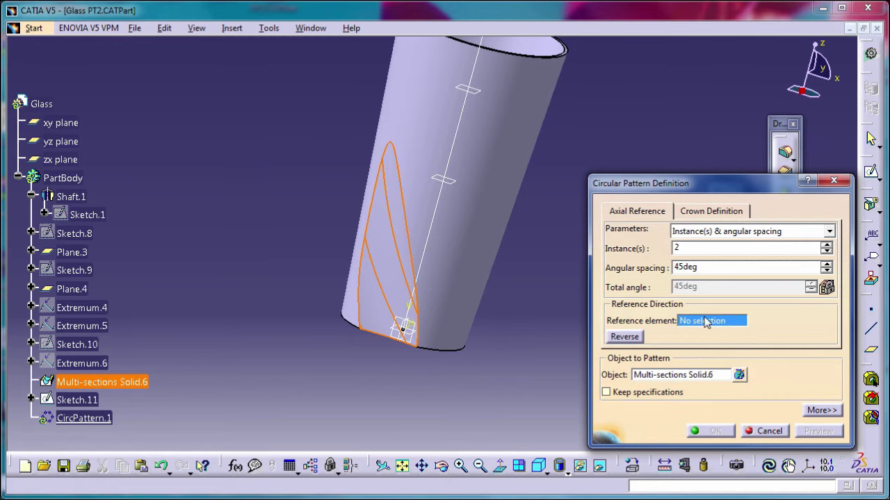
middle_drag(540, 203, 492, 113)
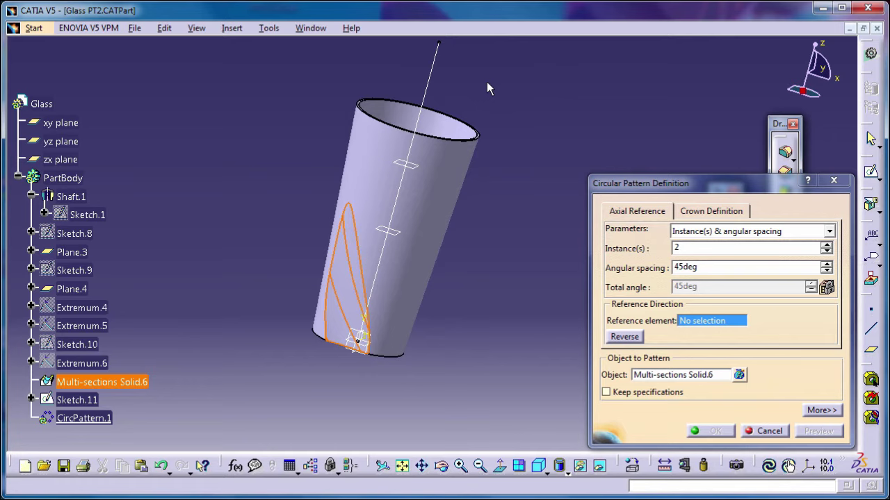
click(435, 73)
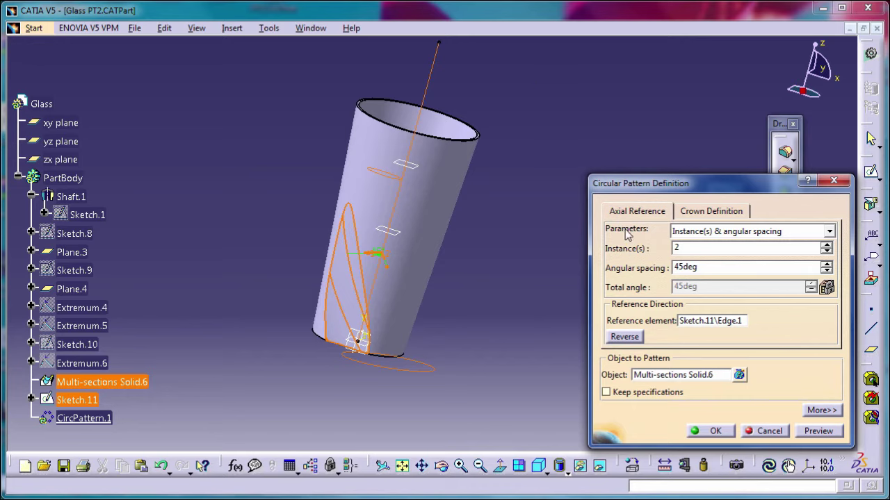
Step: Use Complete crown with 4 instances, preview, and create the circular pattern
click(828, 231)
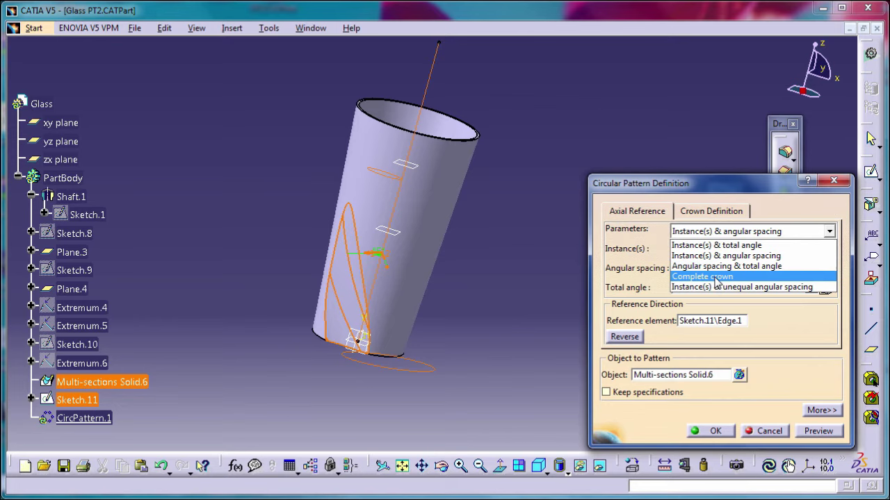
click(717, 278)
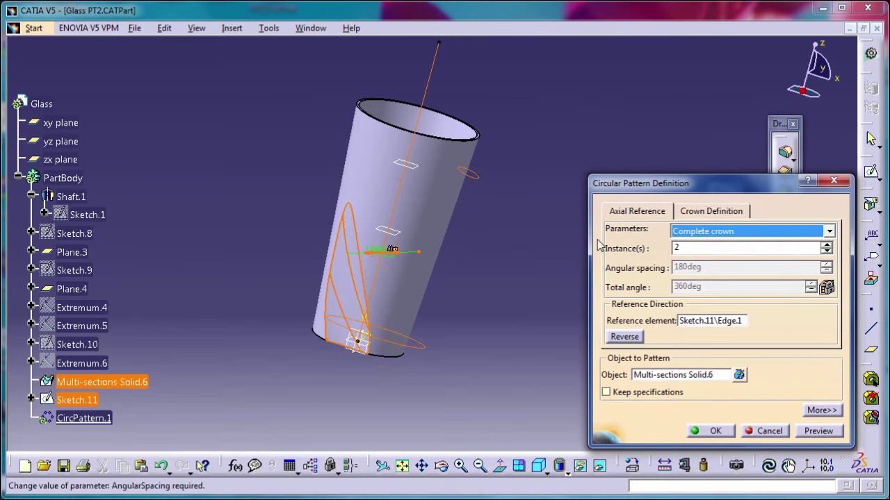
click(675, 249)
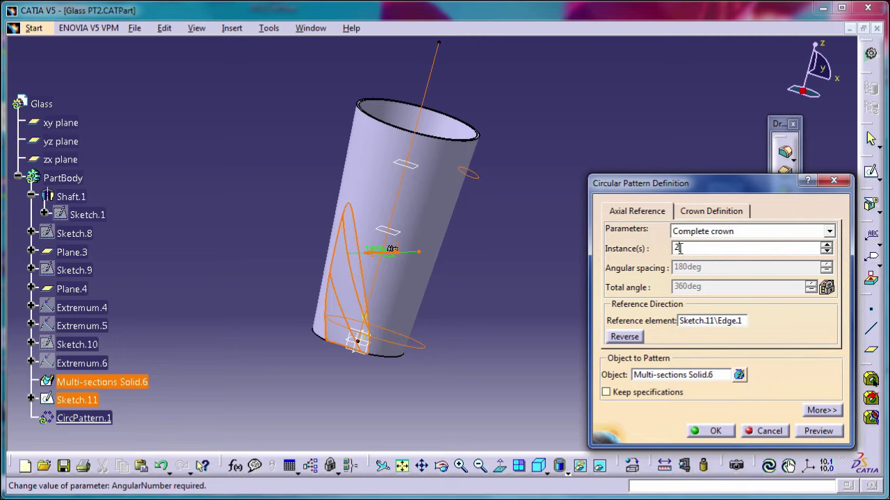
double_click(676, 249)
text(4)
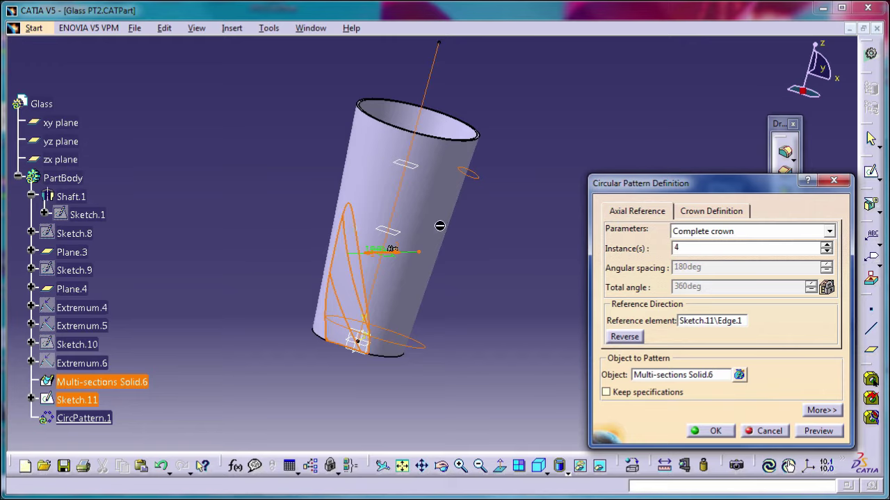
click(702, 431)
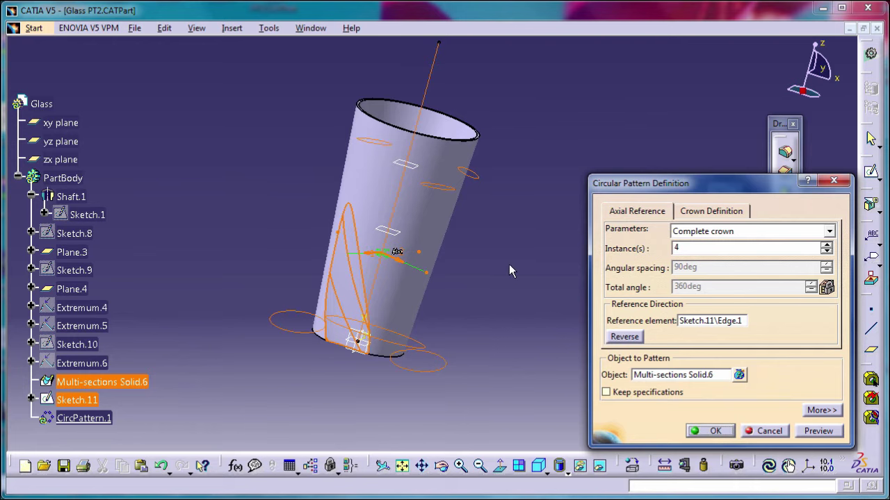
click(699, 432)
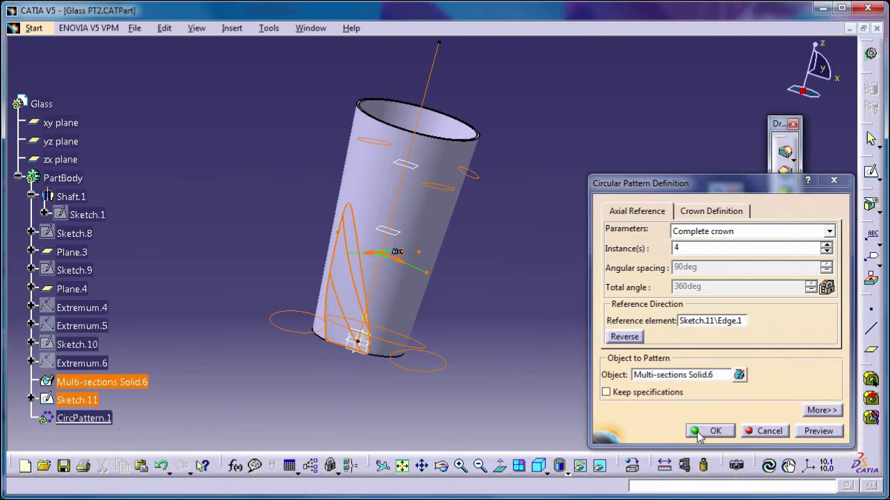
mouse_move(502, 237)
middle_down()
mouse_move(277, 234)
mouse_move(345, 230)
mouse_move(325, 310)
mouse_move(508, 272)
mouse_move(577, 235)
mouse_move(437, 265)
mouse_move(454, 310)
mouse_move(577, 312)
middle_up()
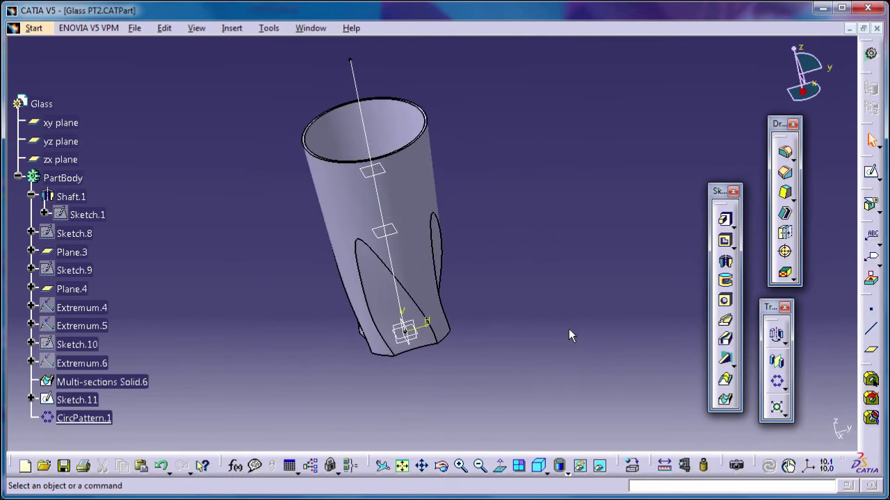
click(538, 465)
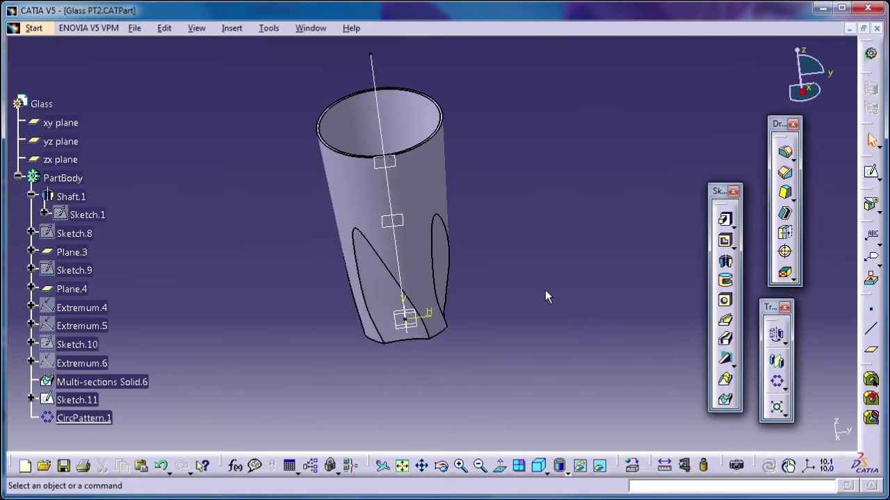
mouse_move(501, 360)
middle_down()
mouse_move(477, 364)
mouse_move(480, 299)
mouse_move(491, 308)
middle_up()
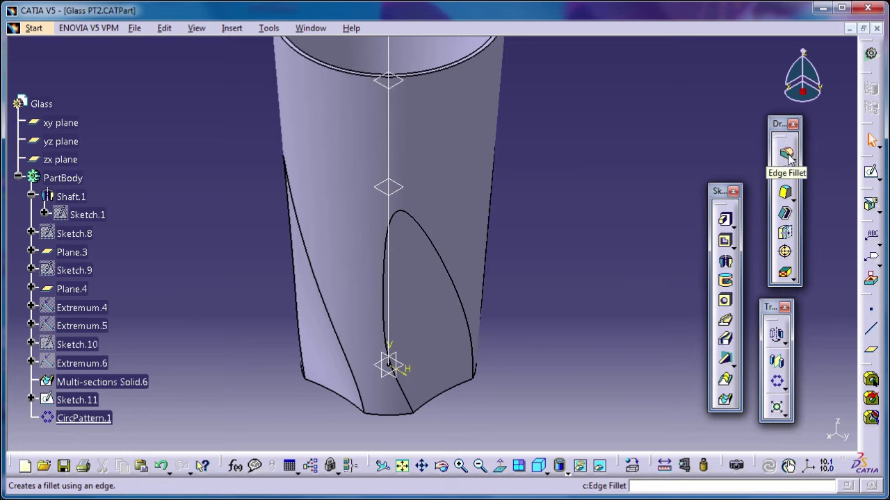
Step: Start an Edge Fillet and select the edges of all four twisted grooves
click(786, 154)
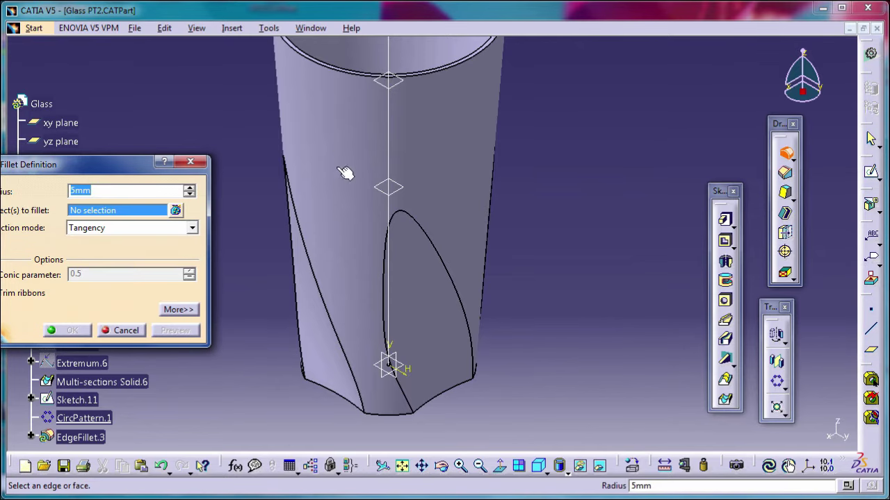
drag(133, 161, 173, 142)
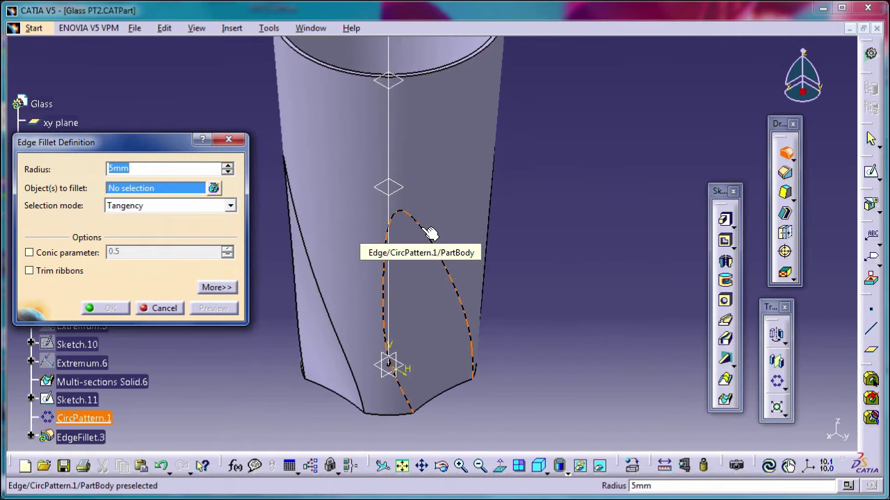
click(429, 231)
mouse_move(428, 231)
middle_down()
mouse_move(458, 337)
mouse_move(592, 212)
middle_up()
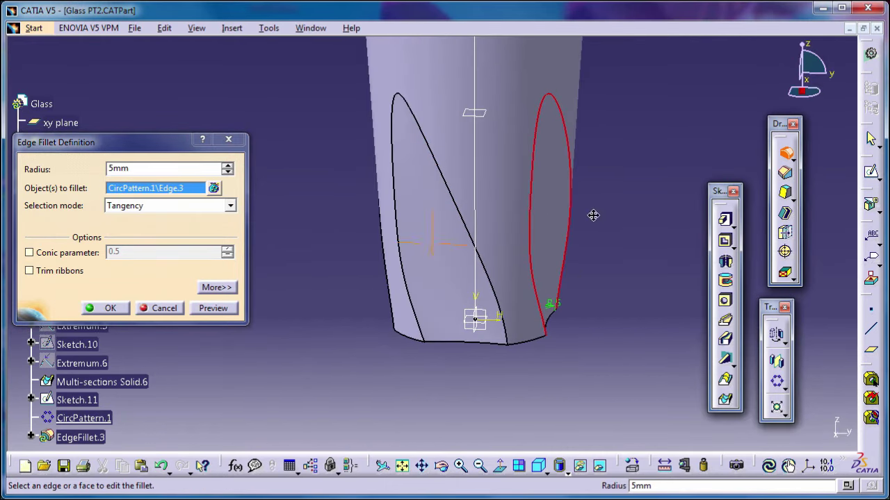
click(428, 134)
mouse_move(427, 134)
middle_down()
mouse_move(627, 221)
mouse_move(434, 180)
middle_up()
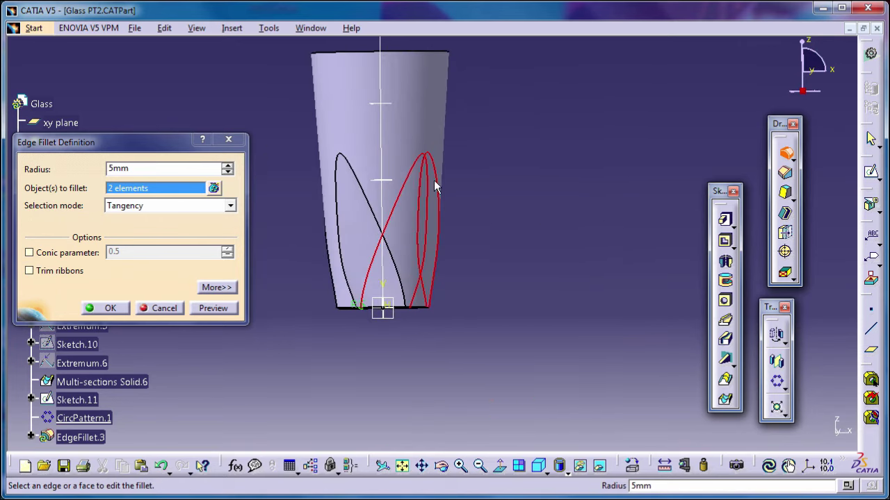
click(342, 164)
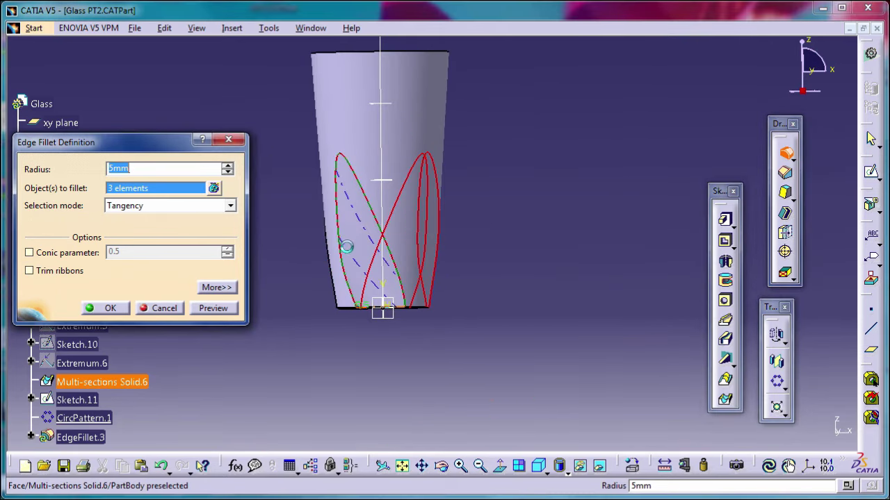
middle_drag(346, 245, 595, 212)
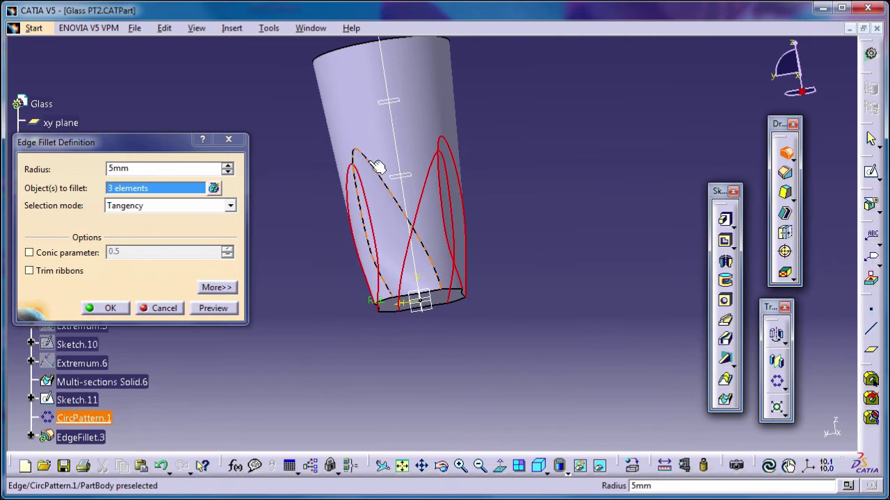
click(366, 157)
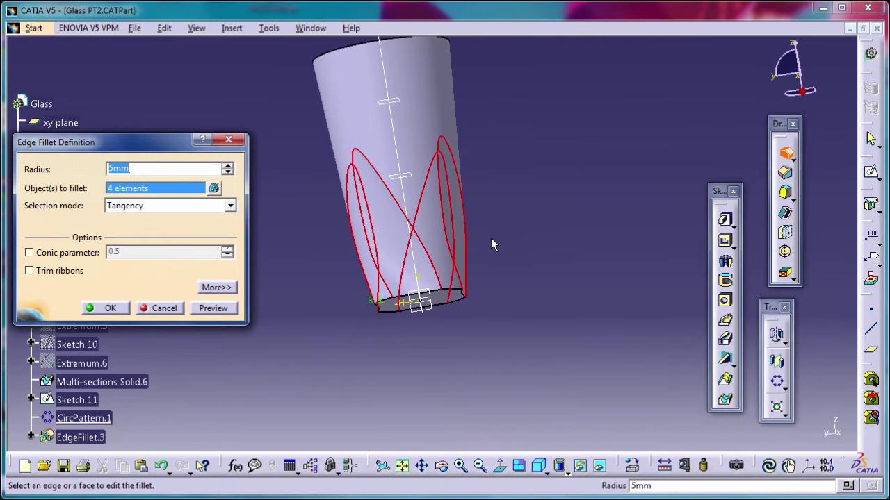
mouse_move(490, 243)
middle_down()
mouse_move(568, 358)
mouse_move(463, 281)
mouse_move(483, 293)
middle_up()
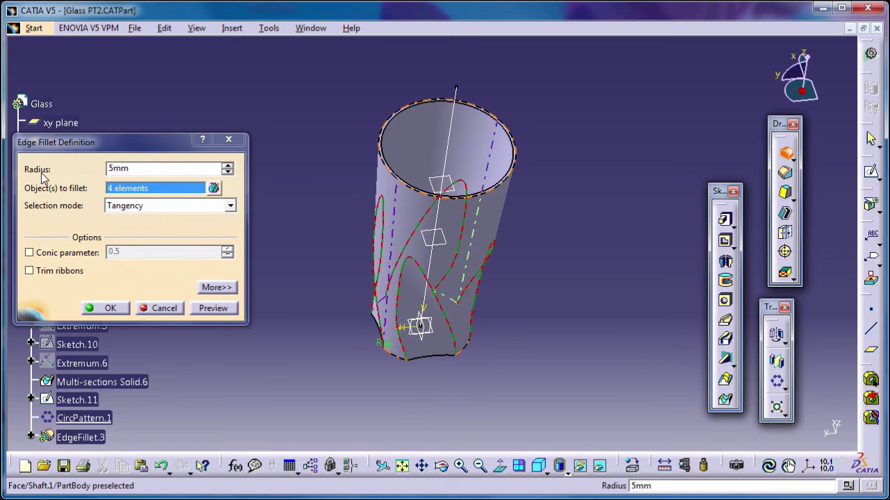
Step: Change the fillet radius from 5mm to 4mm and confirm EdgeFillet.3
click(124, 169)
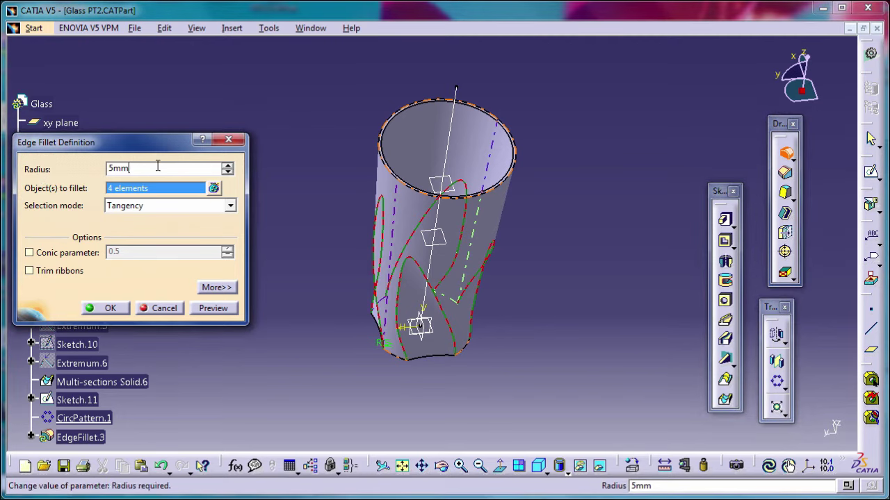
double_click(124, 169)
text(4)
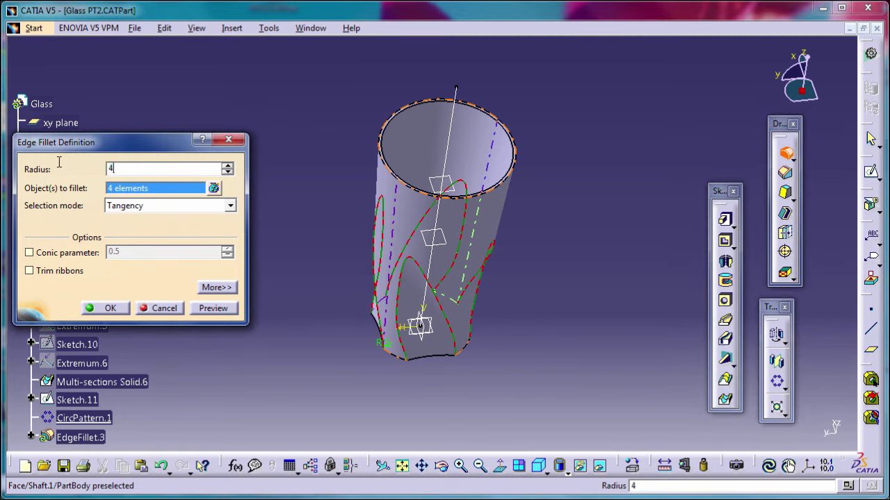
click(109, 310)
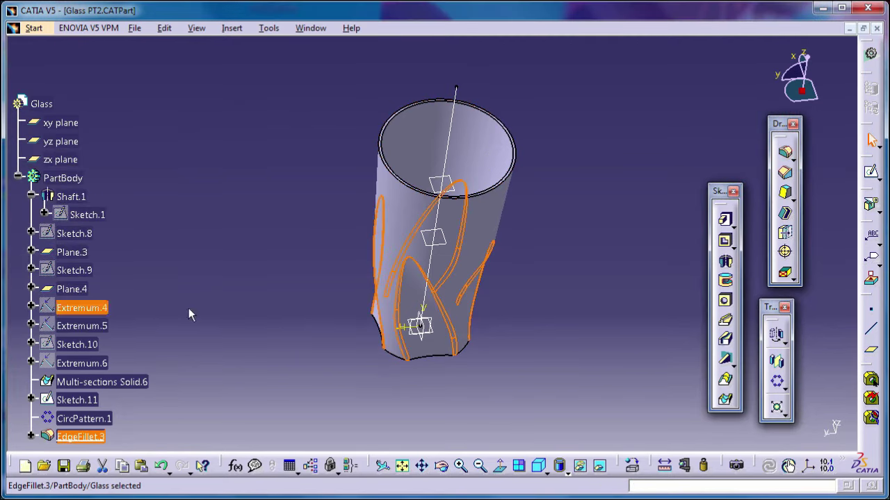
middle_drag(371, 369, 362, 323)
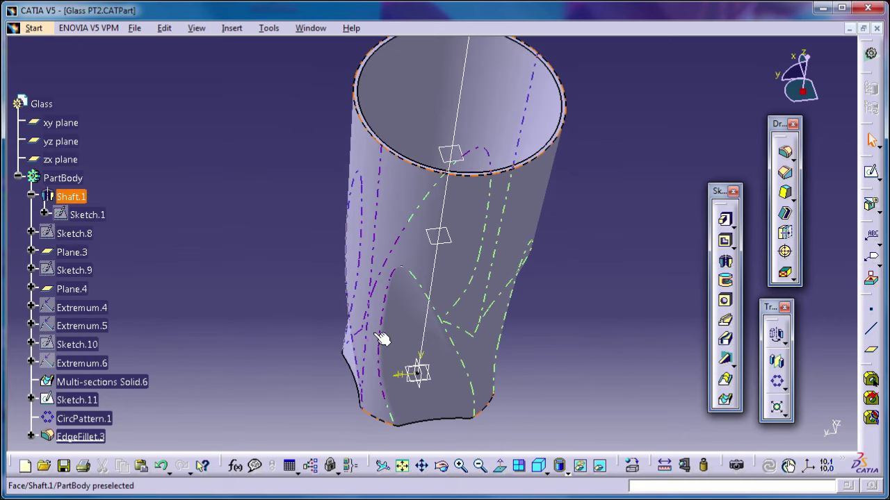
mouse_move(369, 359)
middle_down()
mouse_move(354, 235)
mouse_move(383, 258)
middle_up()
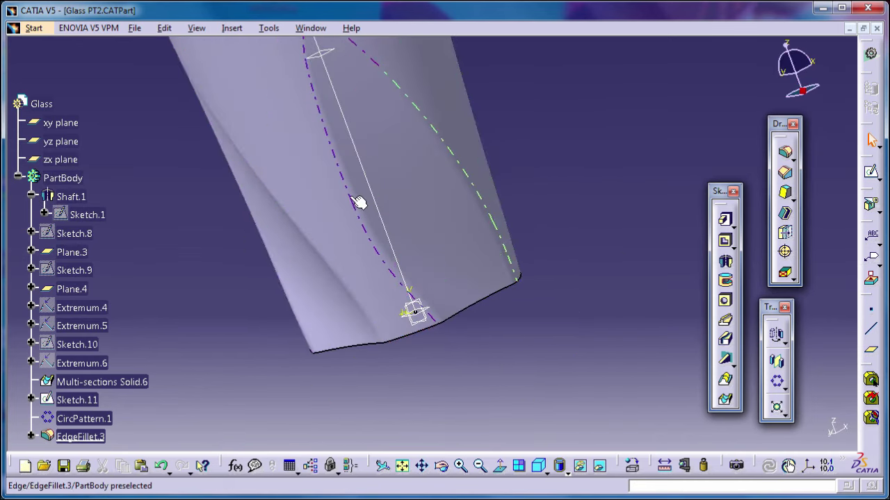
mouse_move(462, 300)
middle_down()
mouse_move(334, 165)
mouse_move(471, 243)
middle_up()
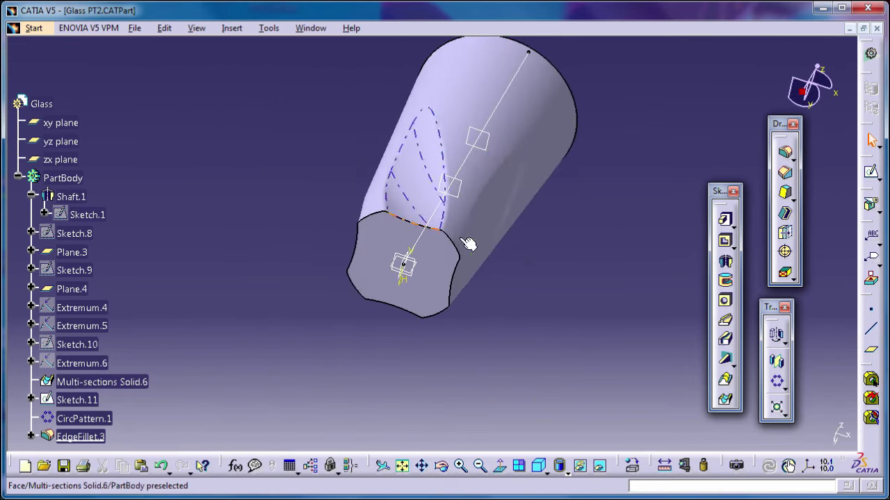
middle_drag(382, 337, 357, 368)
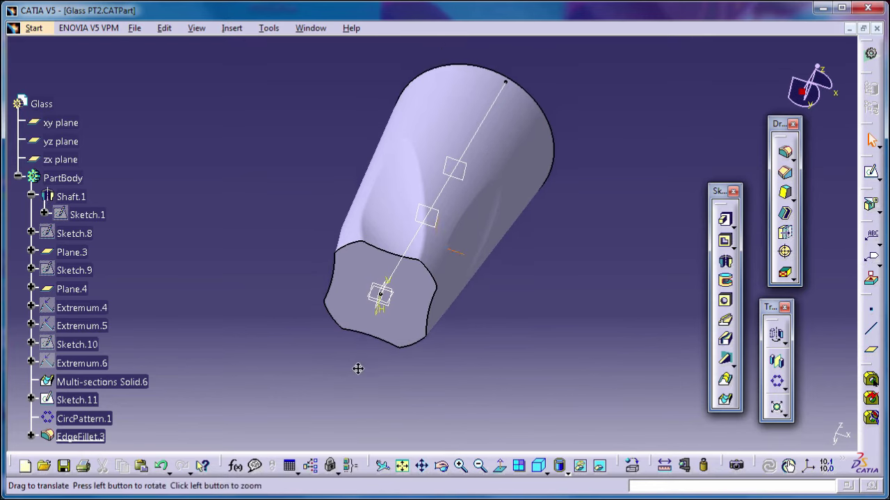
Step: Create EdgeFillet.4 on the glass's bottom edges with a 2 mm radius
click(787, 154)
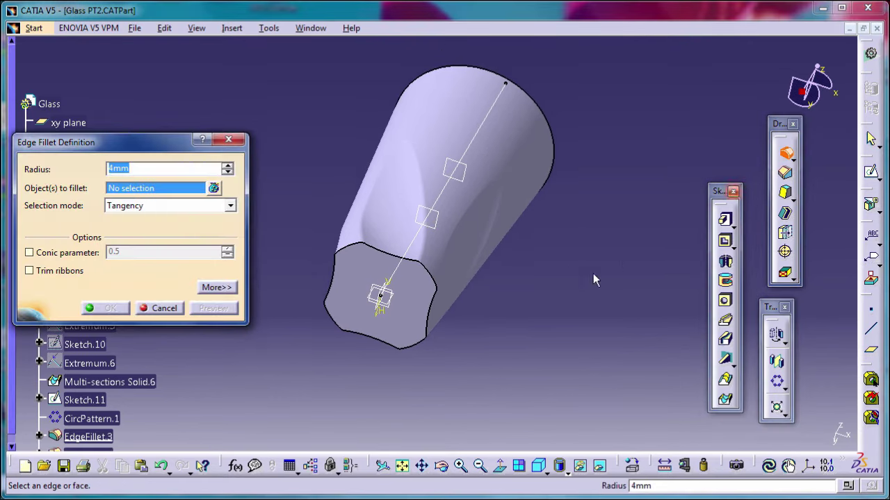
click(356, 251)
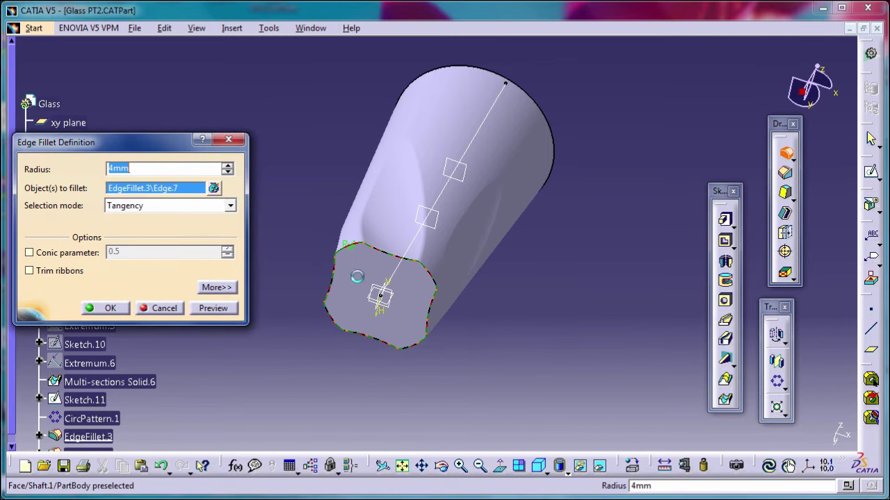
click(381, 256)
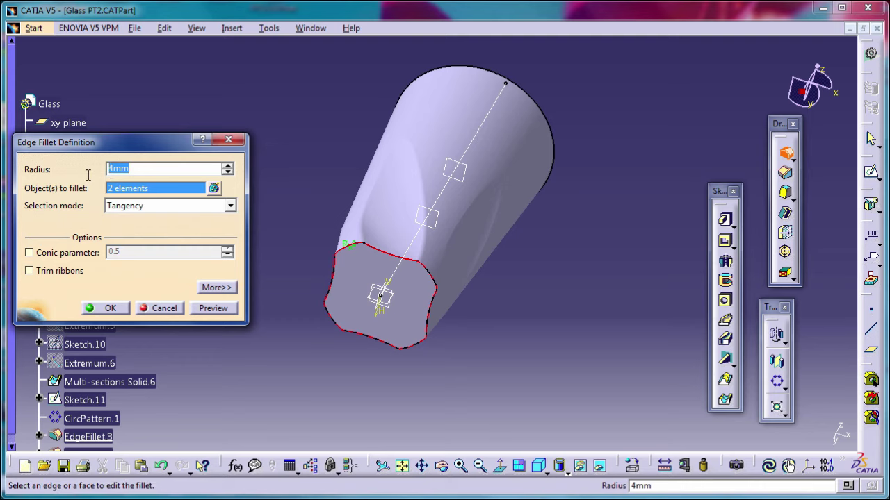
text(2)
click(95, 312)
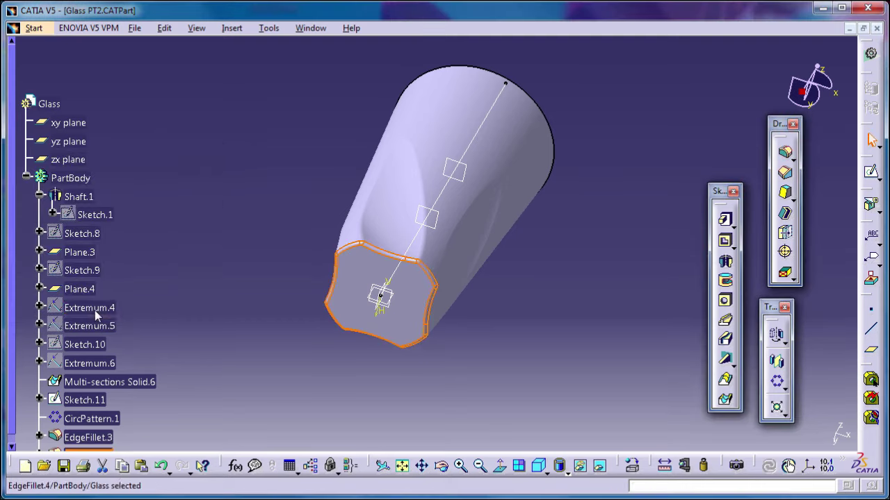
middle_drag(311, 286, 299, 236)
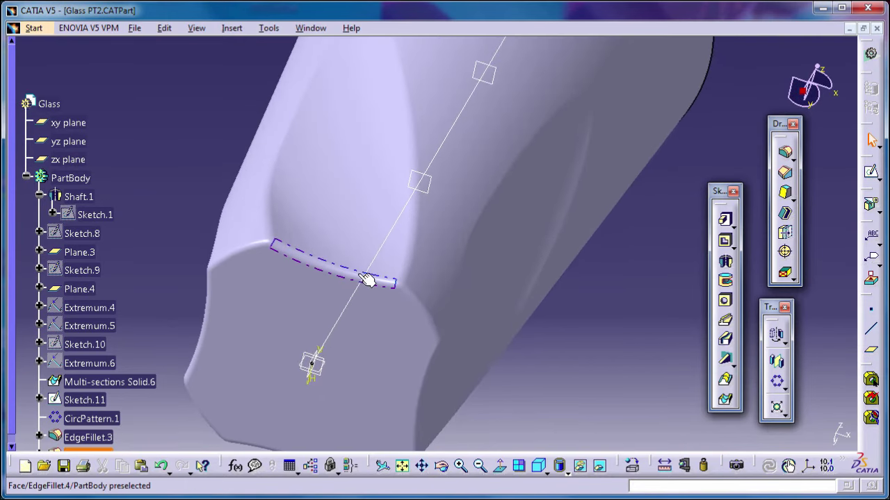
mouse_move(440, 322)
middle_down()
mouse_move(425, 210)
mouse_move(435, 286)
mouse_move(380, 389)
mouse_move(423, 232)
middle_up()
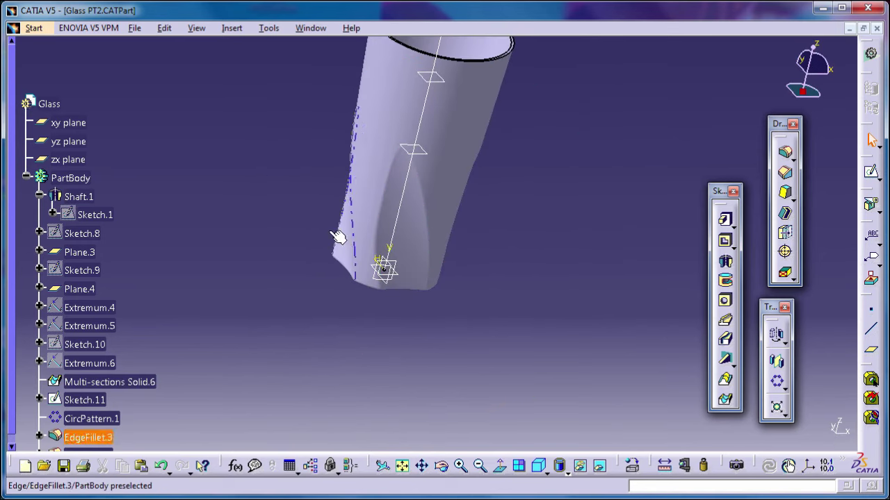
middle_drag(322, 264, 395, 248)
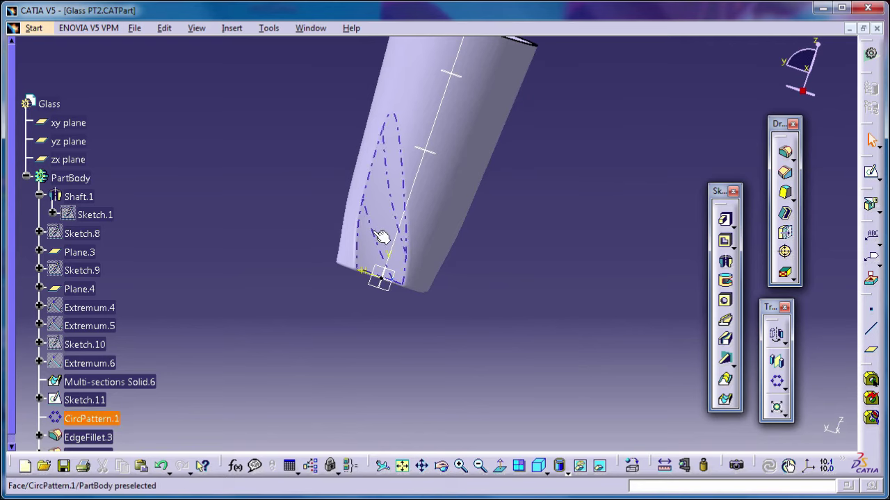
mouse_move(377, 185)
middle_down()
mouse_move(365, 347)
mouse_move(309, 257)
mouse_move(298, 263)
middle_up()
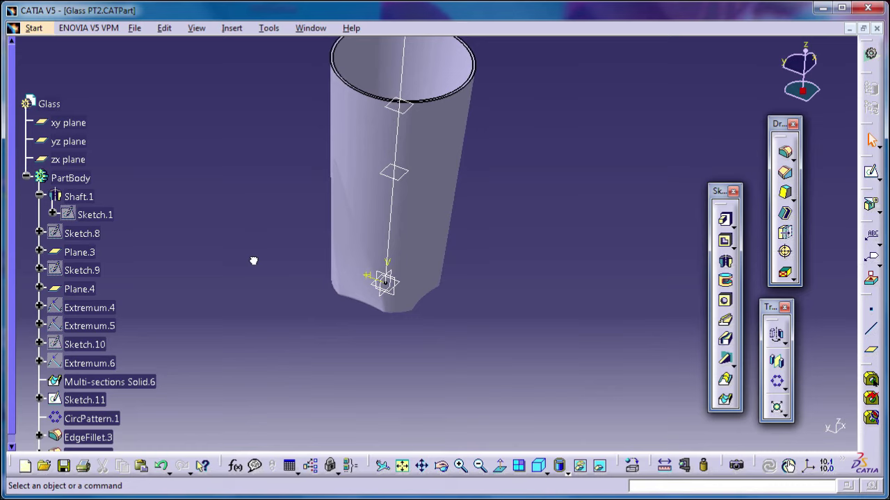
mouse_move(308, 299)
middle_down()
mouse_move(313, 321)
mouse_move(309, 304)
mouse_move(384, 221)
mouse_move(399, 224)
middle_up()
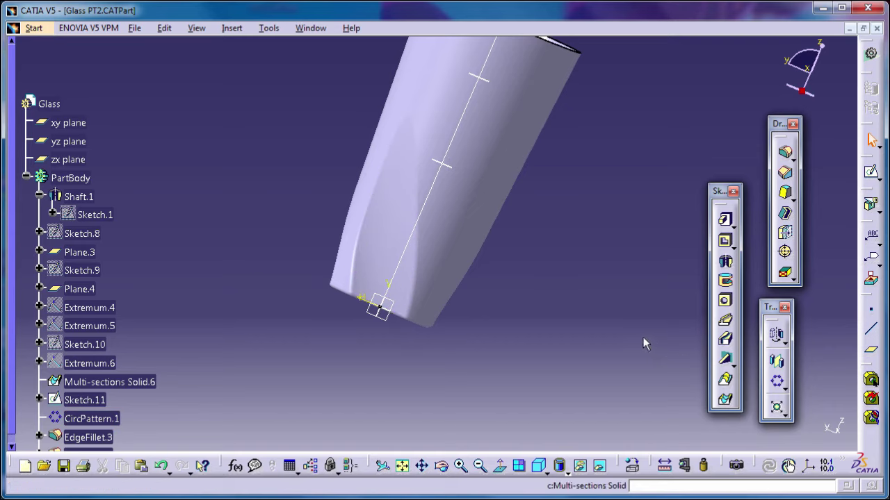
mouse_move(516, 266)
middle_down()
mouse_move(524, 310)
mouse_move(475, 218)
mouse_move(389, 201)
mouse_move(284, 199)
mouse_move(310, 302)
mouse_move(428, 304)
mouse_move(501, 258)
mouse_move(445, 284)
mouse_move(322, 285)
mouse_move(296, 274)
middle_up()
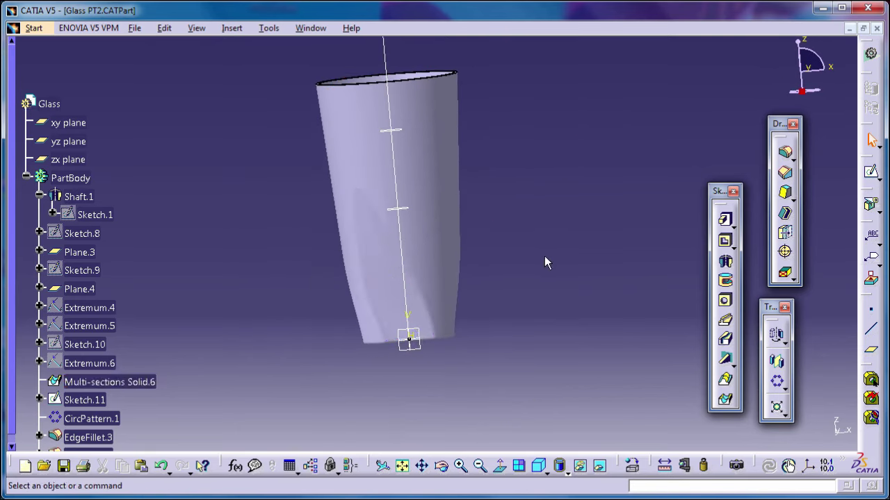
mouse_move(544, 262)
middle_down()
mouse_move(514, 218)
mouse_move(495, 317)
middle_up()
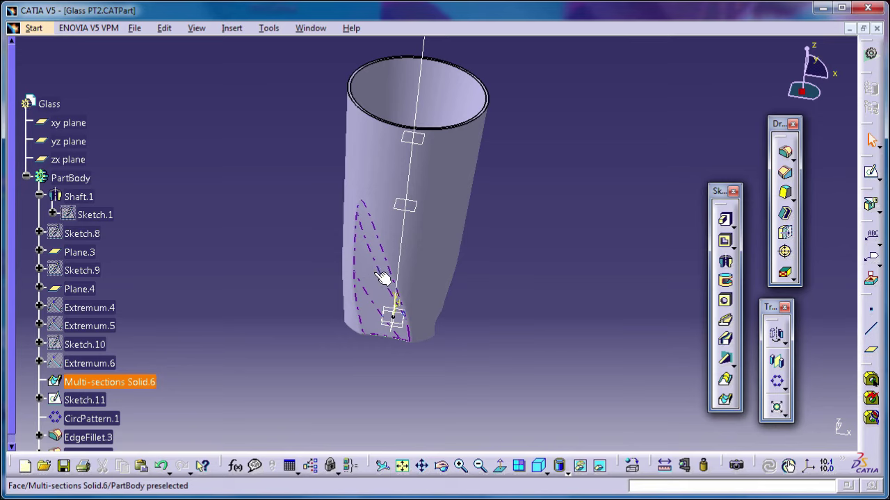
middle_drag(526, 252, 503, 248)
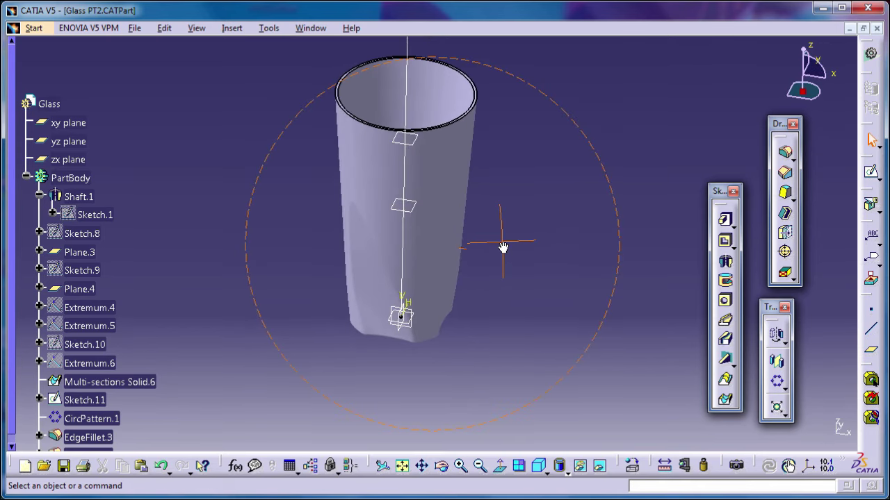
mouse_move(510, 265)
middle_down()
mouse_move(517, 292)
mouse_move(513, 264)
mouse_move(441, 302)
mouse_move(472, 339)
mouse_move(503, 315)
middle_up()
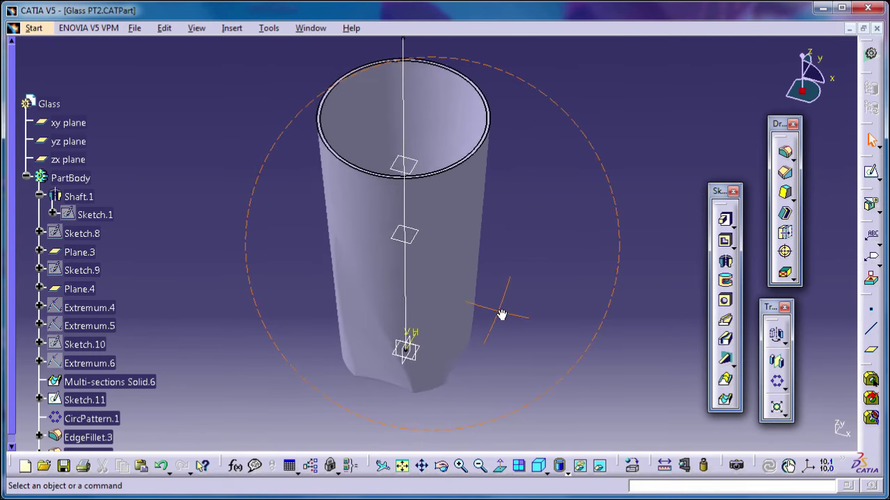